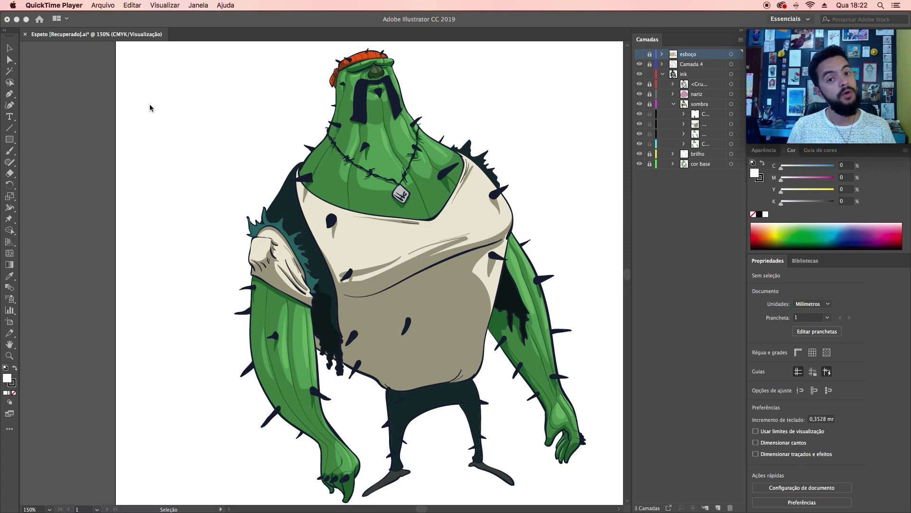
Step: Start a new document and pick the Arte e ilustração 1920 × 1080 preset
click(108, 21)
click(96, 6)
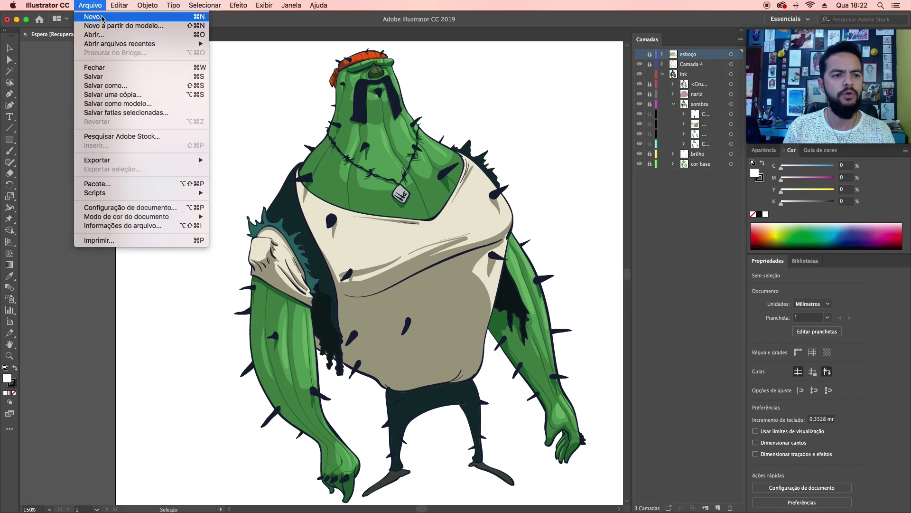
click(102, 17)
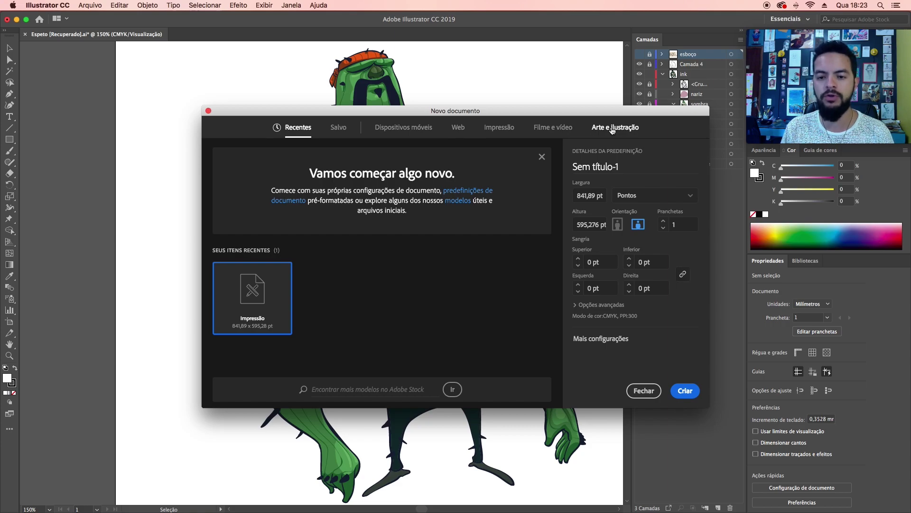
click(613, 131)
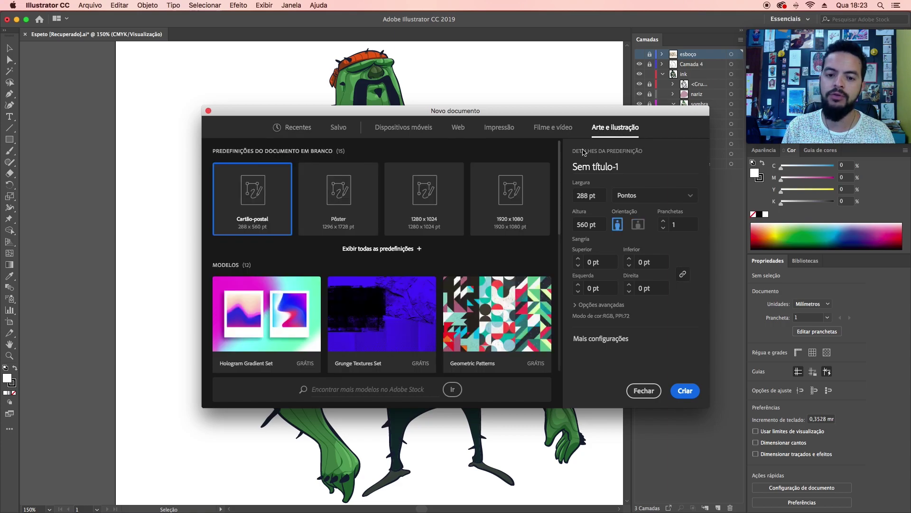
click(500, 199)
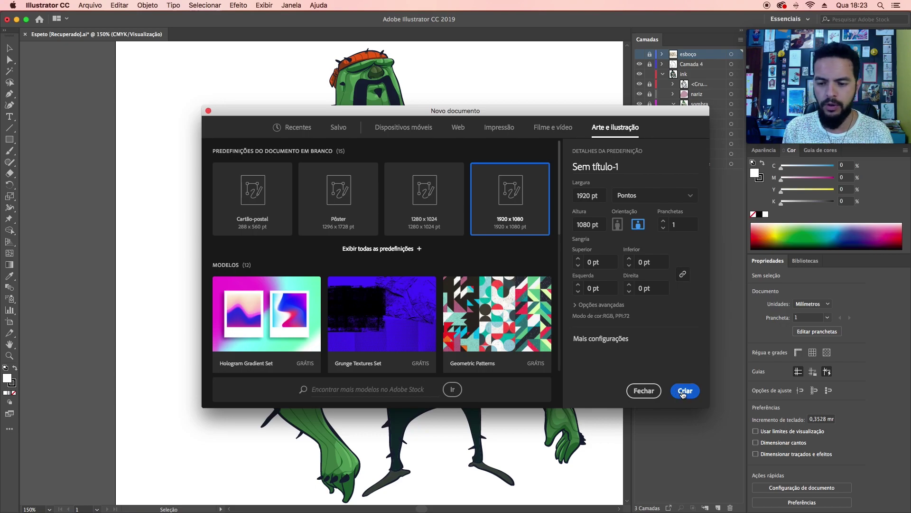
Step: Create the blank 1920 × 1080 RGB document Sem título-1
click(685, 391)
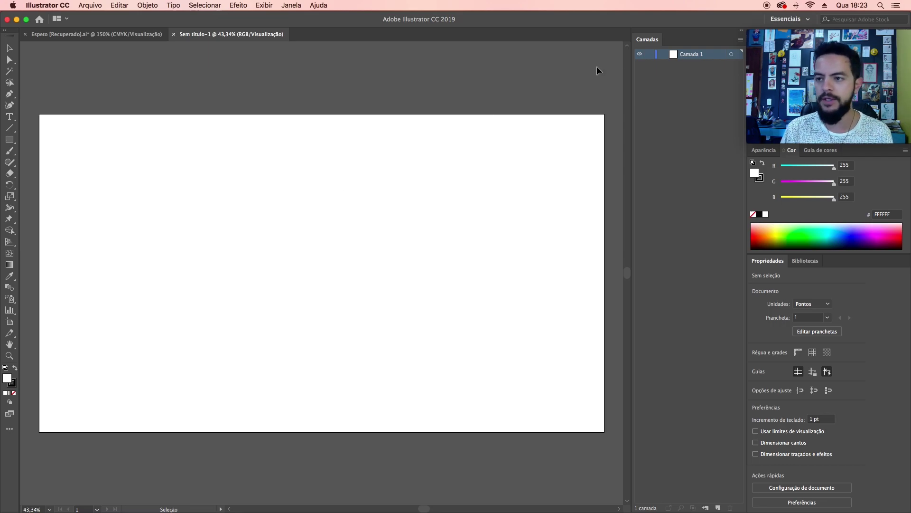
Step: Place the cactus sketch screenshot on the artboard, enlarge it proportionally and position it
drag(910, 27, 817, 29)
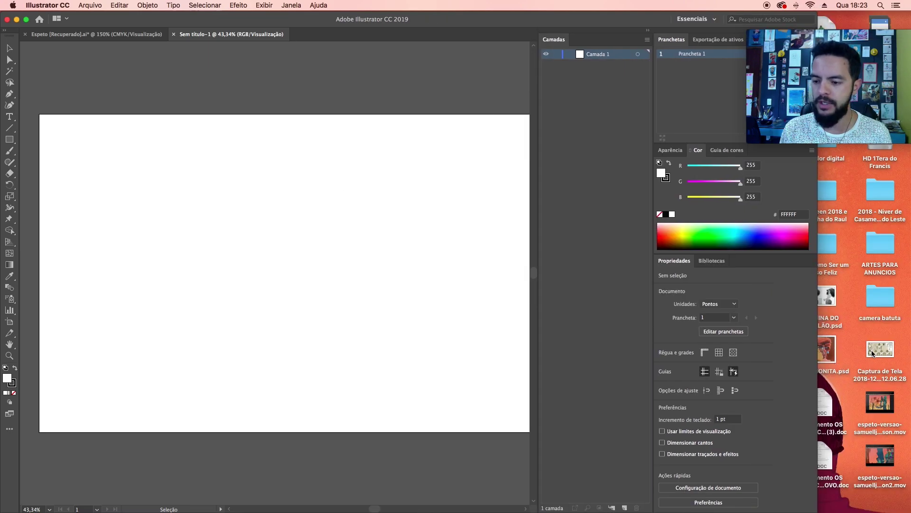
drag(871, 353, 272, 163)
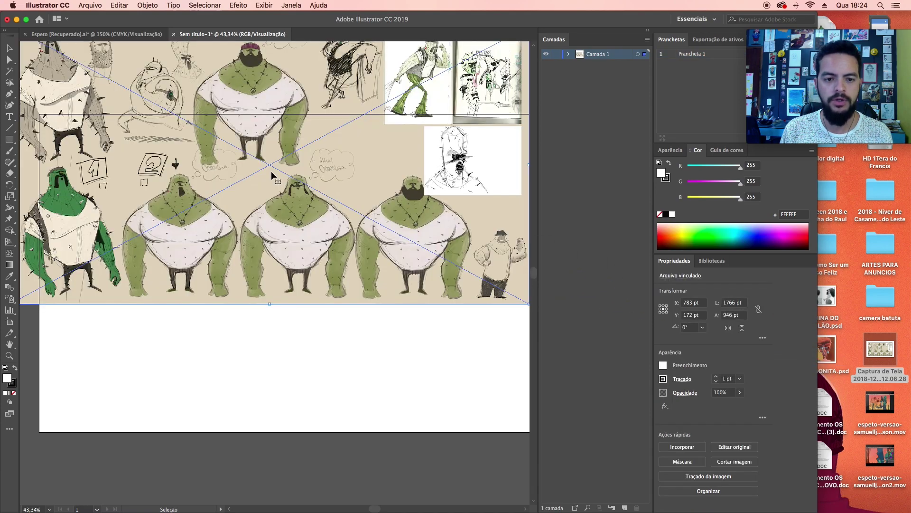
drag(271, 170, 403, 238)
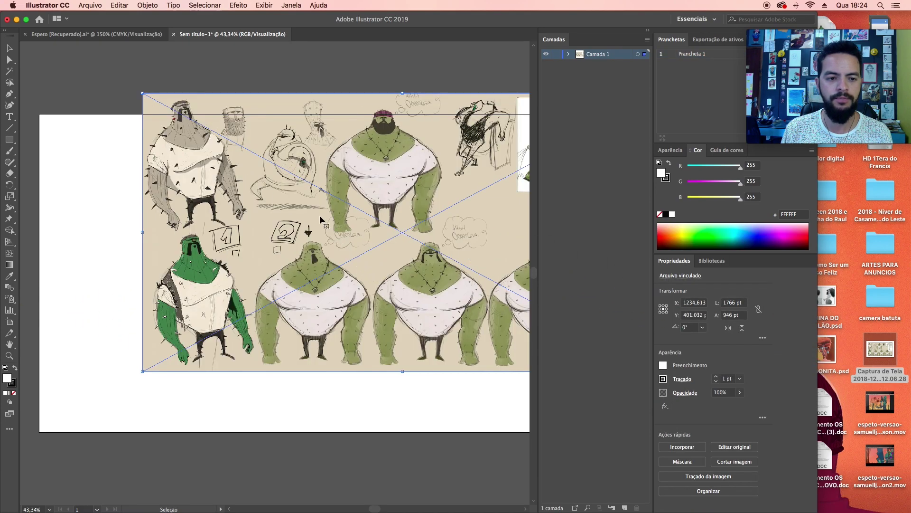
drag(320, 215, 432, 259)
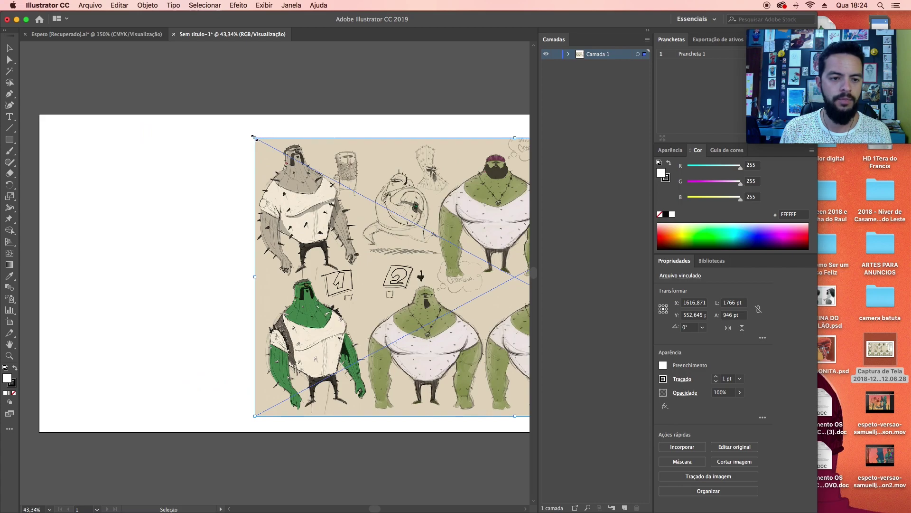
mouse_move(254, 138)
mouse_down()
mouse_move(114, 57)
mouse_move(89, 106)
mouse_up()
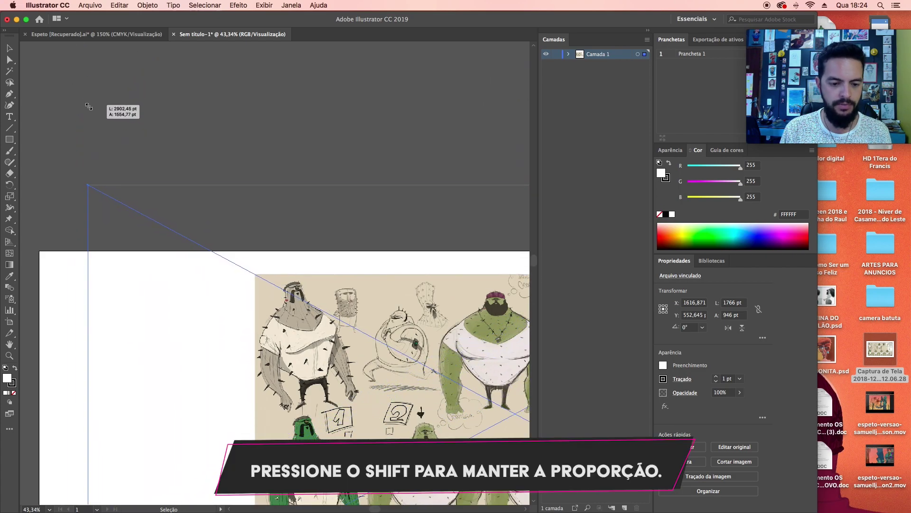
drag(89, 107, 92, 116)
mouse_move(281, 267)
mouse_down()
mouse_move(313, 182)
mouse_move(360, 113)
mouse_up()
drag(383, 176, 460, 84)
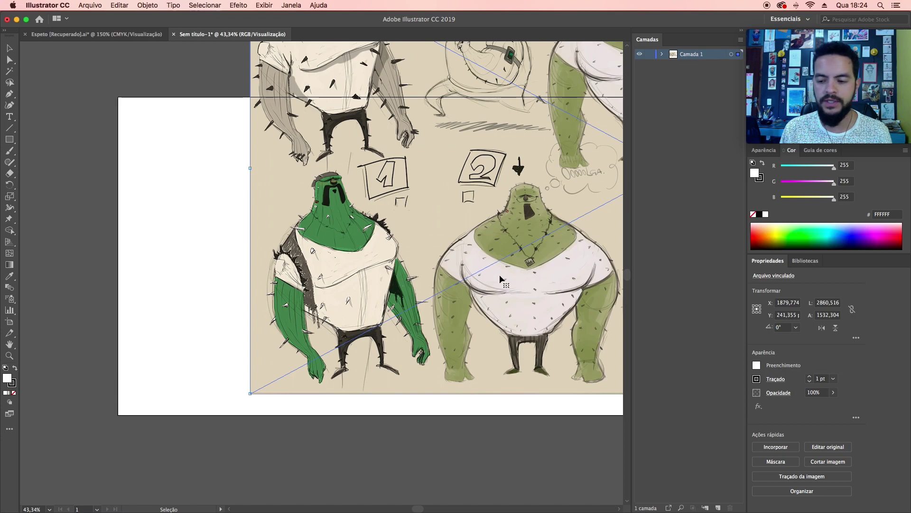
Step: Fade the sketch to 23% opacity and lock Camada 1
click(833, 393)
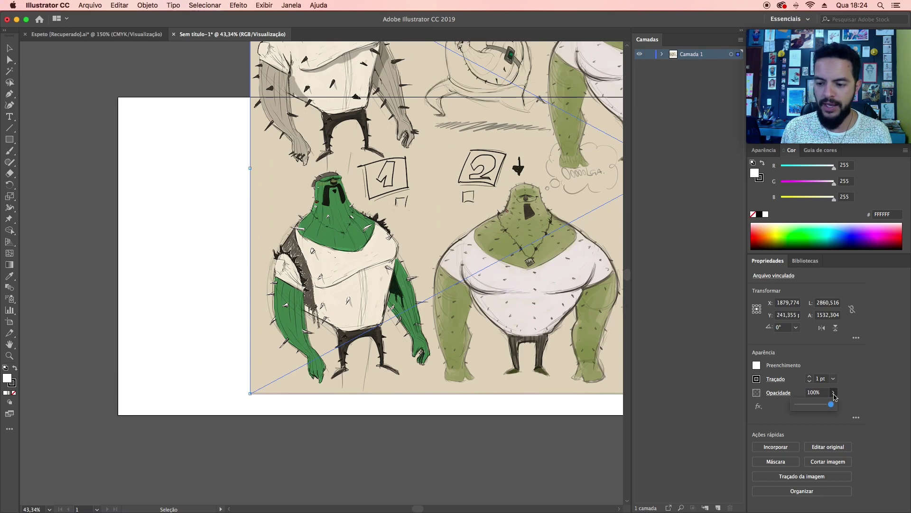
drag(828, 404, 804, 405)
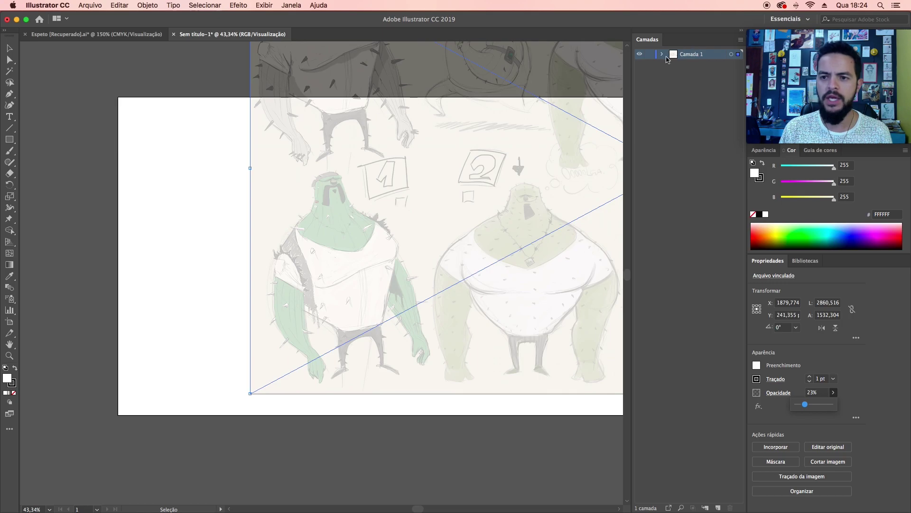
click(662, 55)
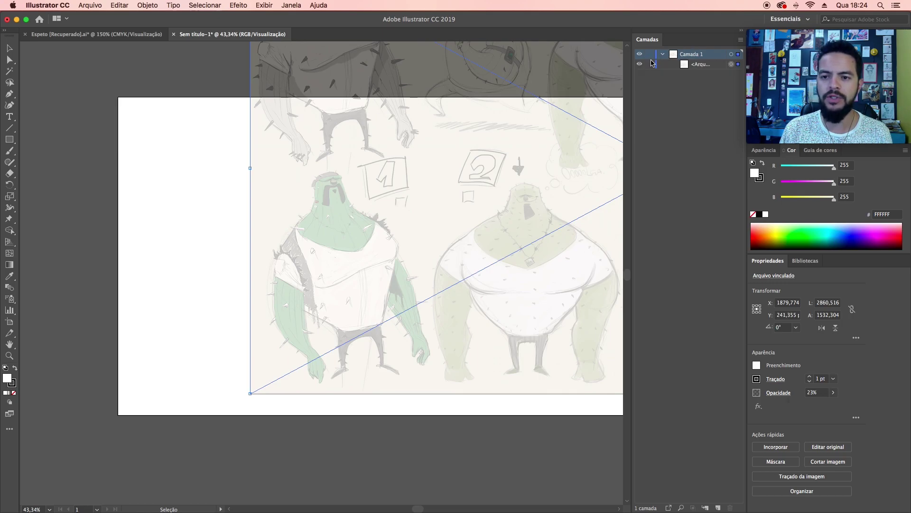
click(662, 55)
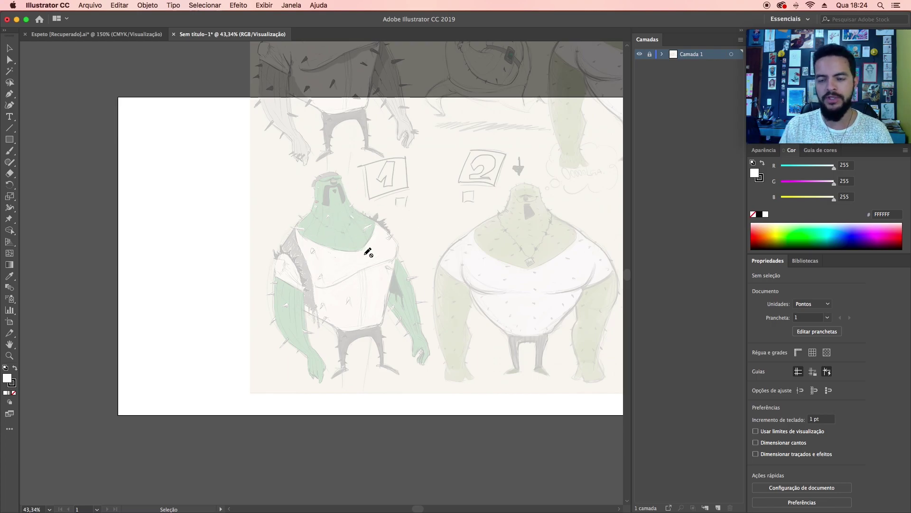
Step: Rename the Camada 1 layer to 'Esboço'
double_click(693, 54)
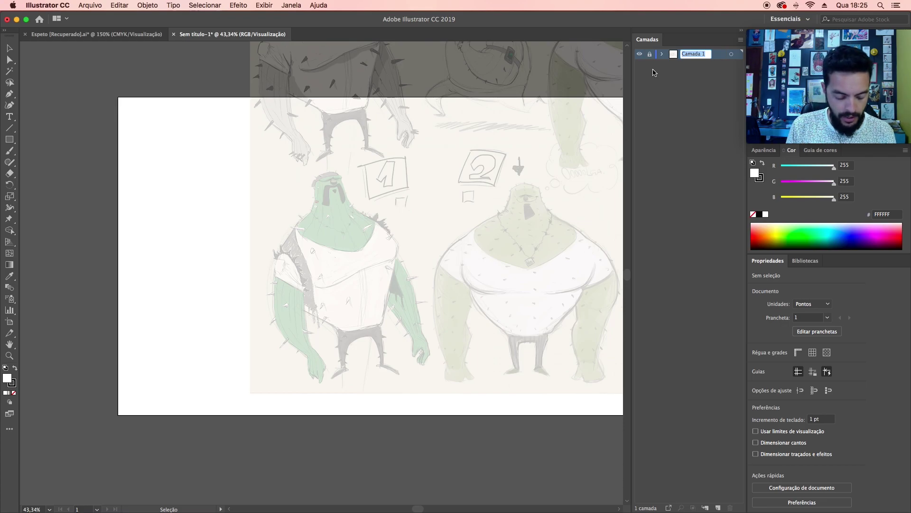
text(Esboç)
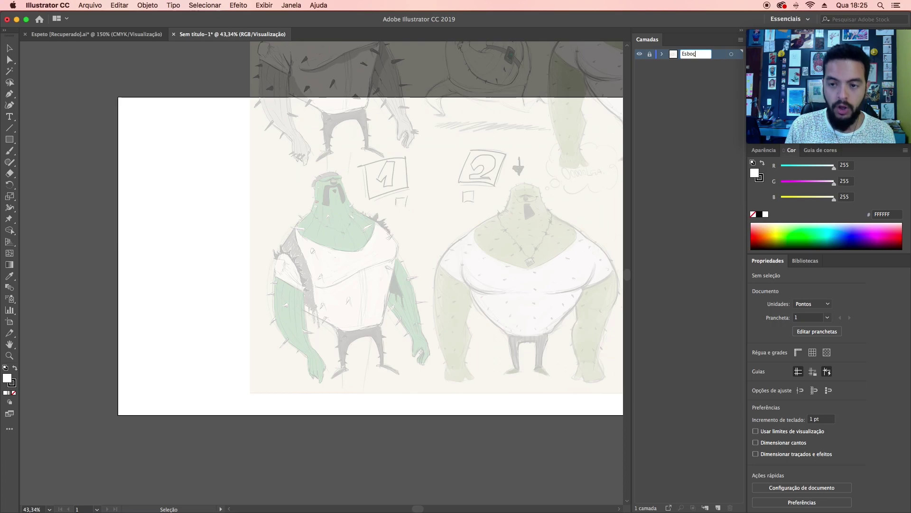
text(o)
key(Return)
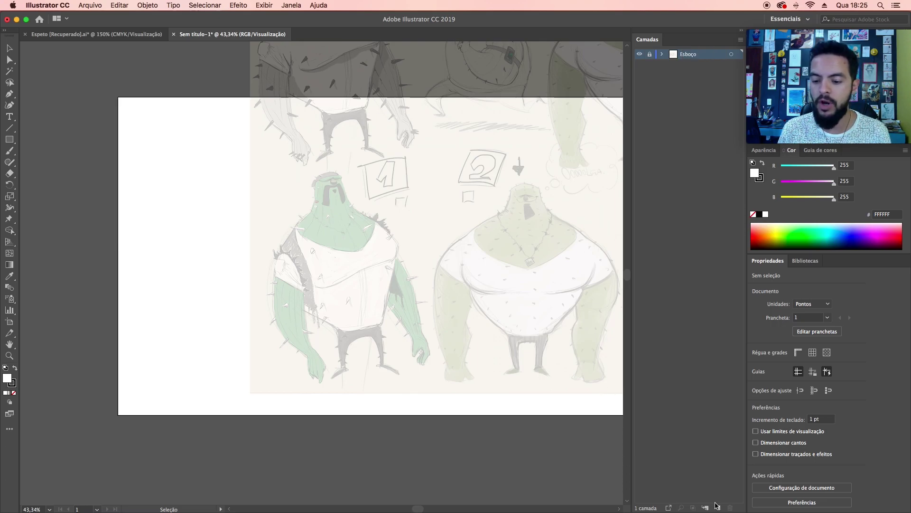
Step: Add a new layer named 'ink', move it below Esboço and make it active
click(718, 509)
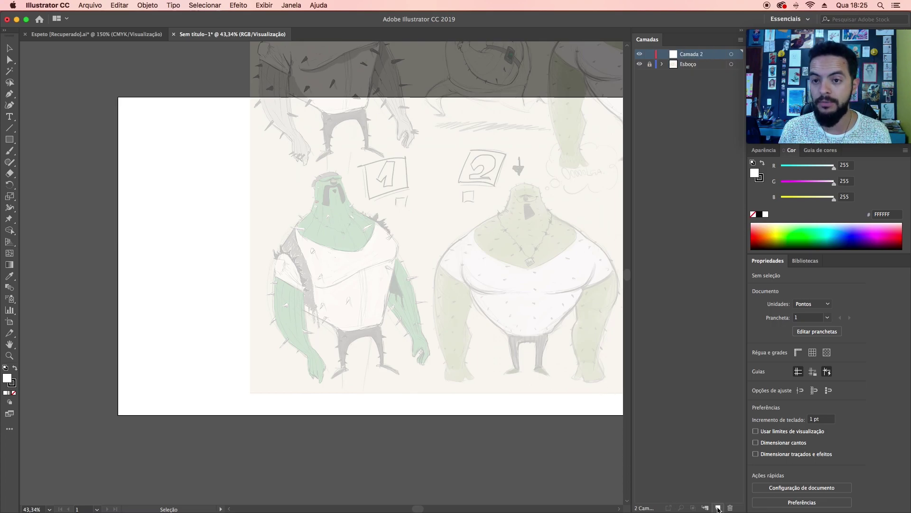
double_click(694, 55)
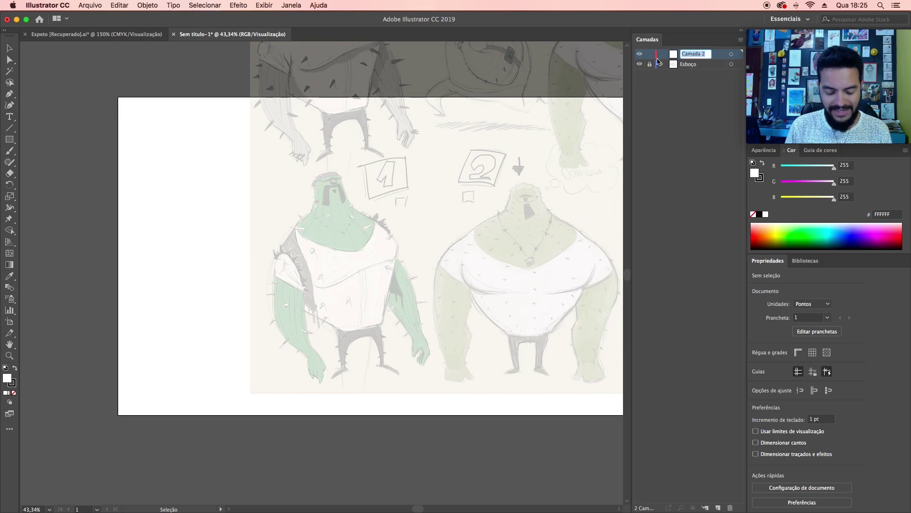
text(ink)
key(Return)
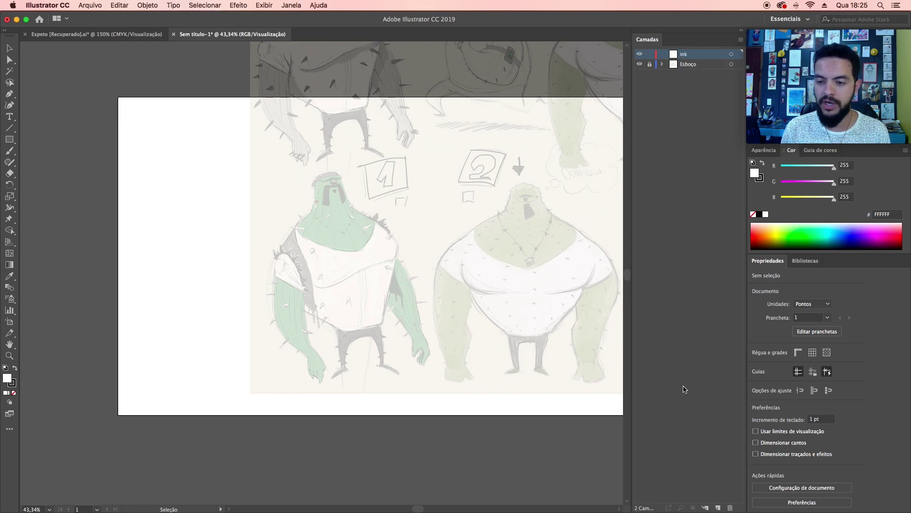
drag(700, 65, 700, 72)
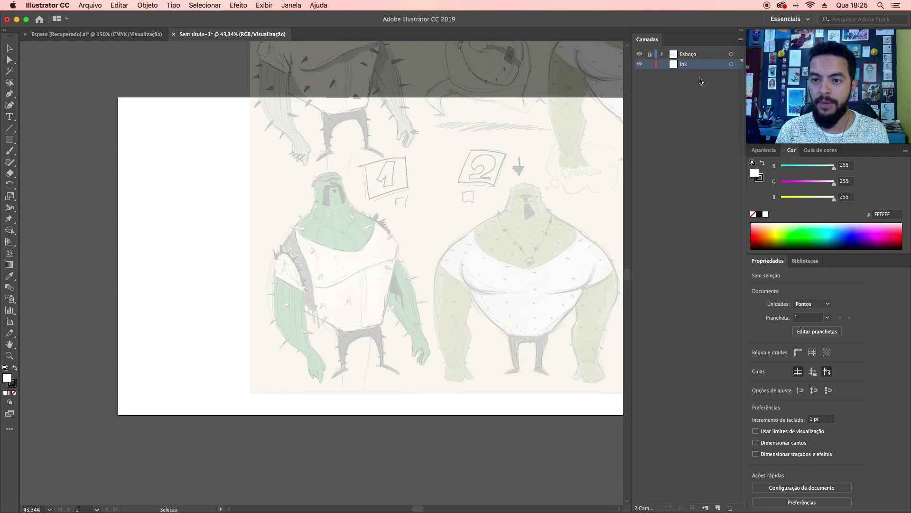
click(693, 55)
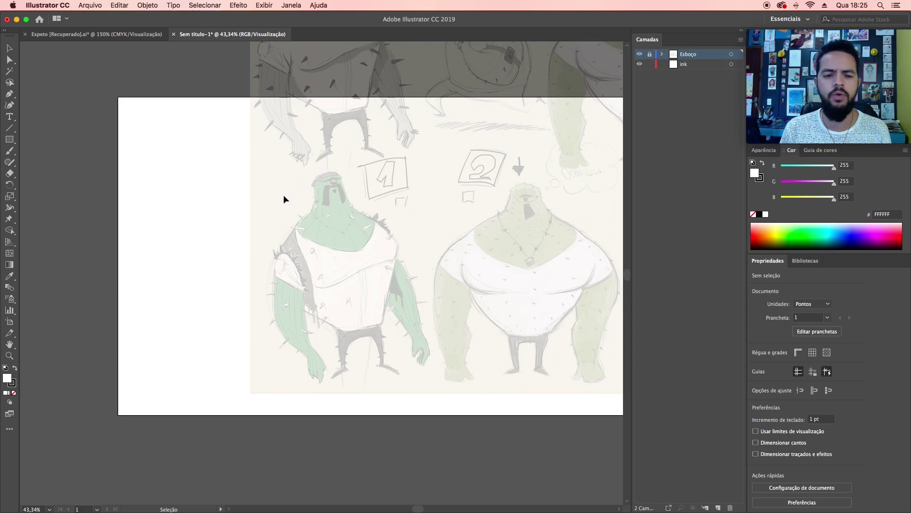
click(690, 65)
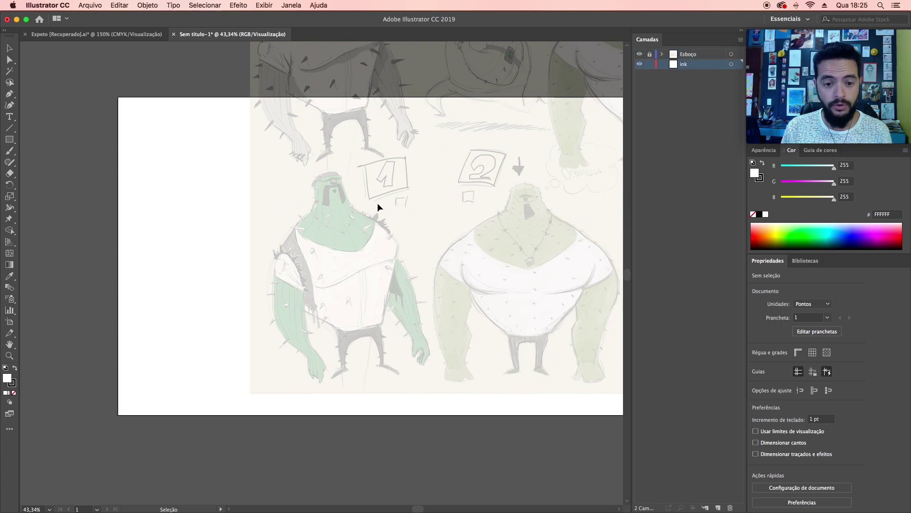
Step: Switch to the Paintbrush (B), then draw and undo a trial stroke
key(b)
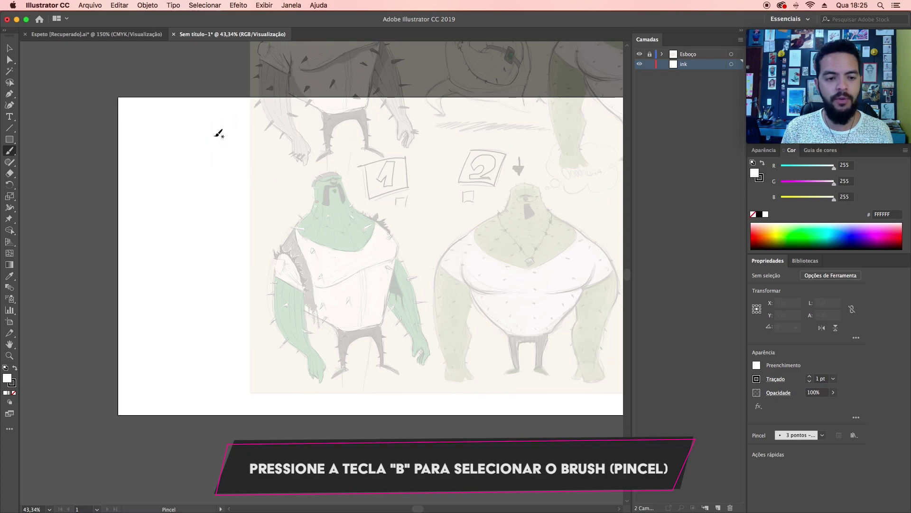
drag(216, 135, 202, 285)
key(super+z)
key(super+z)
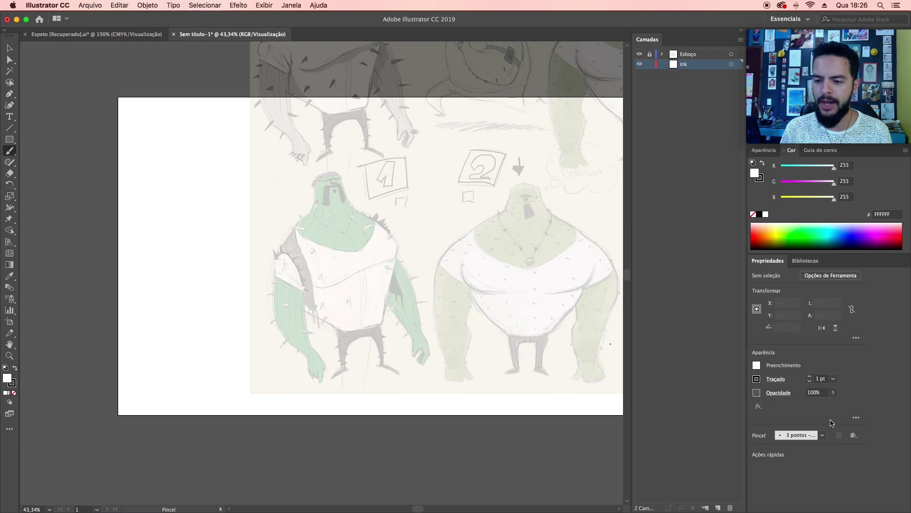
Step: Open the Brushes panel and dock it below the Layers panel
click(294, 6)
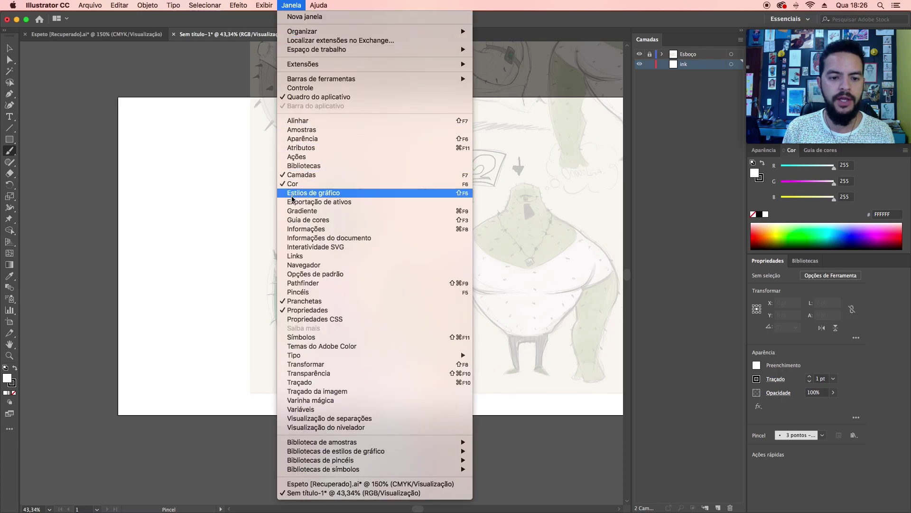
click(295, 293)
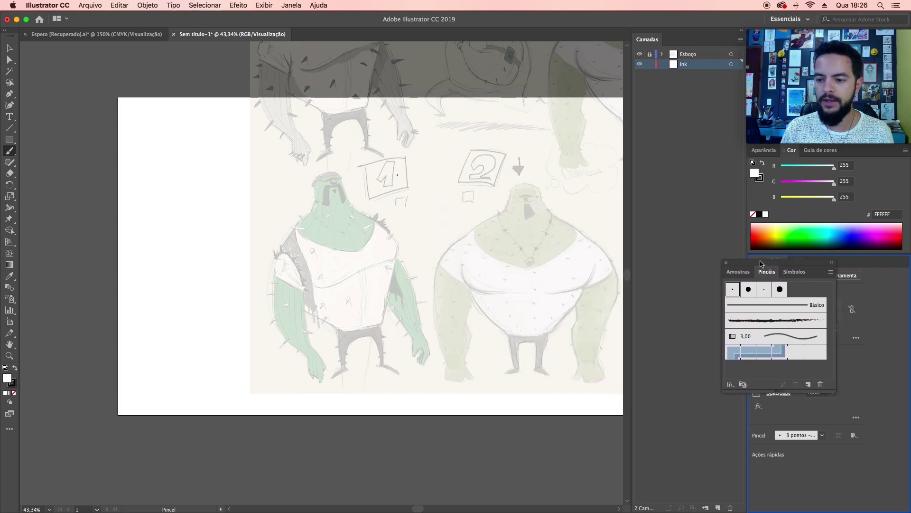
drag(448, 93, 668, 208)
drag(665, 257, 672, 435)
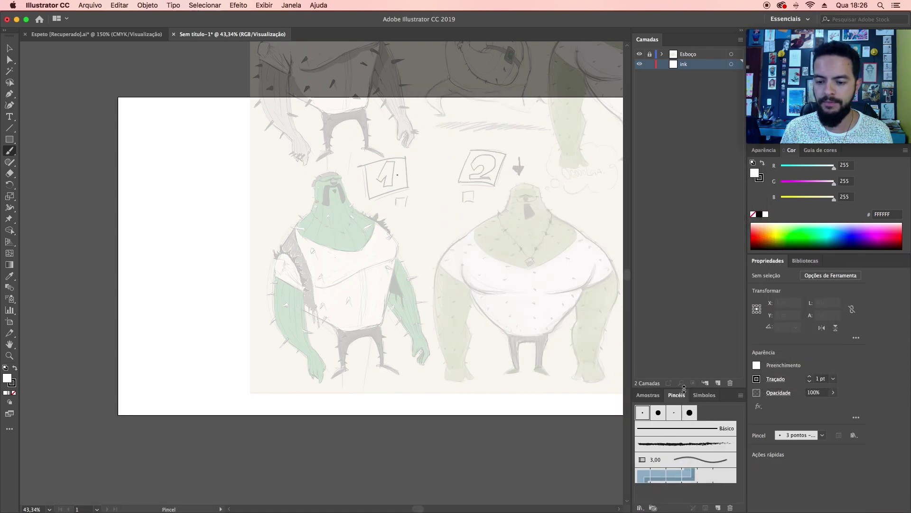
drag(683, 388, 684, 198)
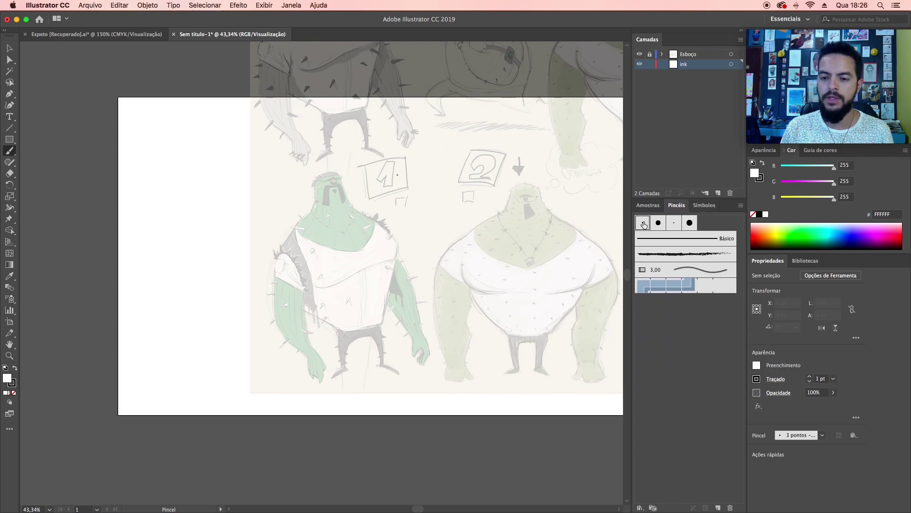
Step: Set the 3 pt round brush to about -2° angle, size by Pressure, 3 pt variation
double_click(643, 223)
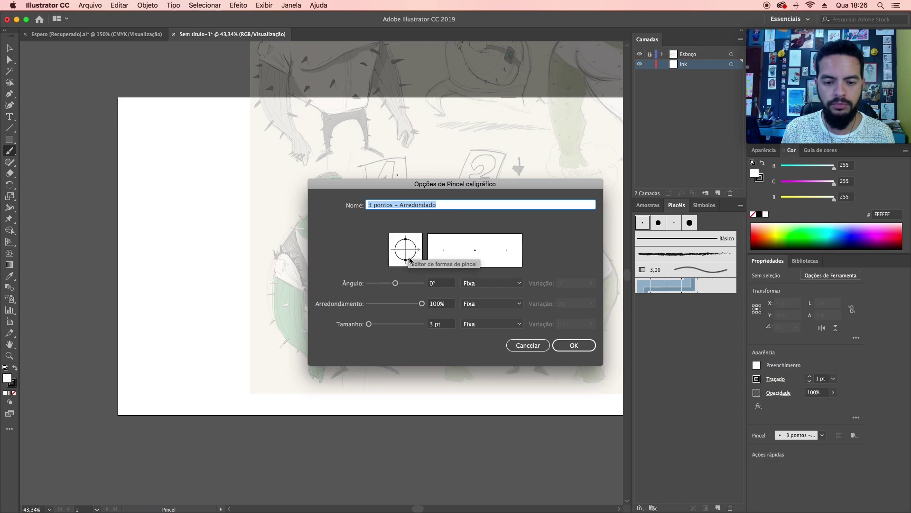
mouse_move(414, 254)
mouse_down()
mouse_move(407, 237)
mouse_move(421, 266)
mouse_up()
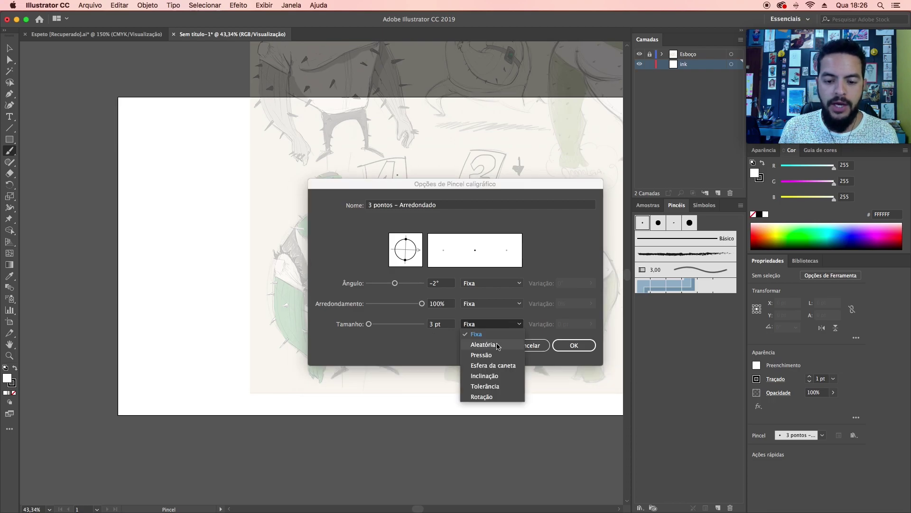
click(516, 324)
click(481, 355)
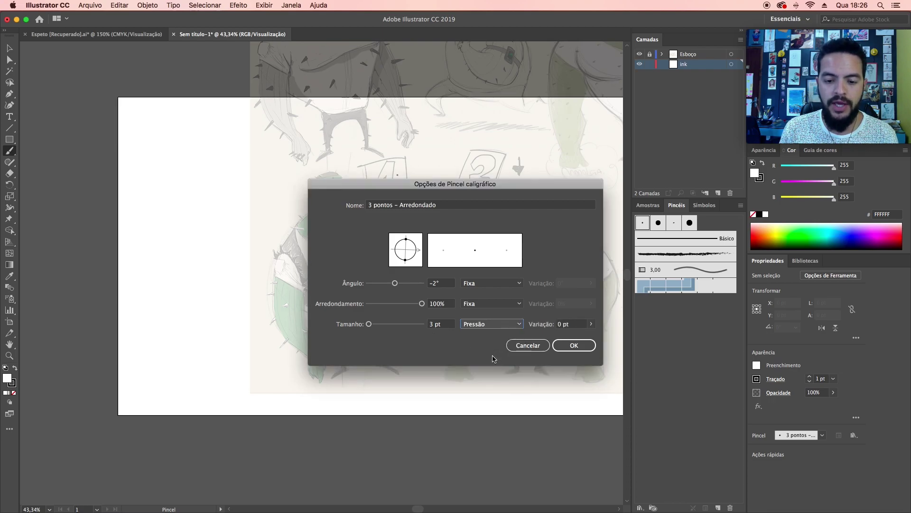
key(Tab)
click(590, 324)
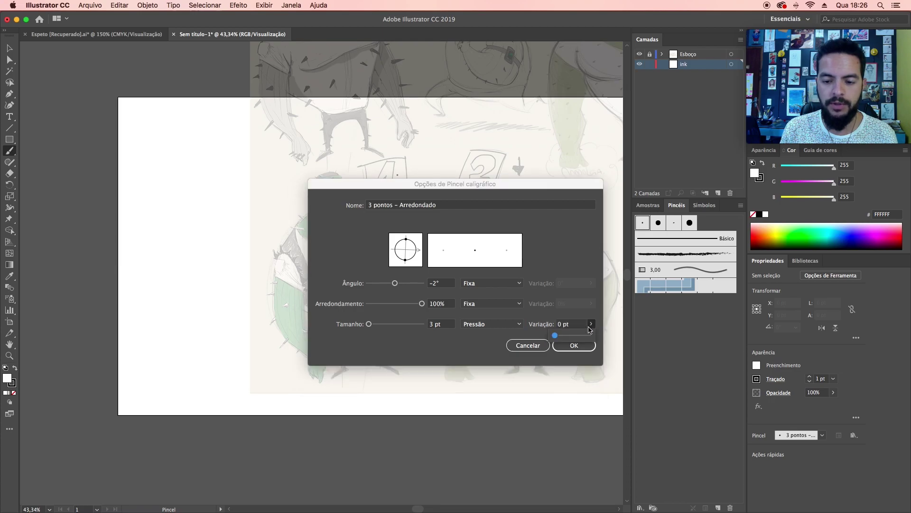
drag(565, 338, 608, 343)
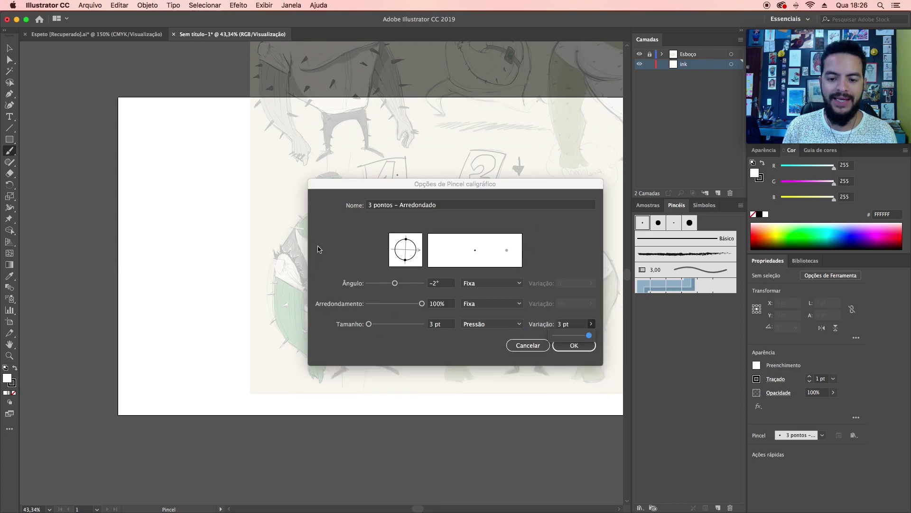
click(575, 346)
Step: Zoom in on the green cactus and draw then undo several pressure test strokes beside it
drag(232, 194, 304, 302)
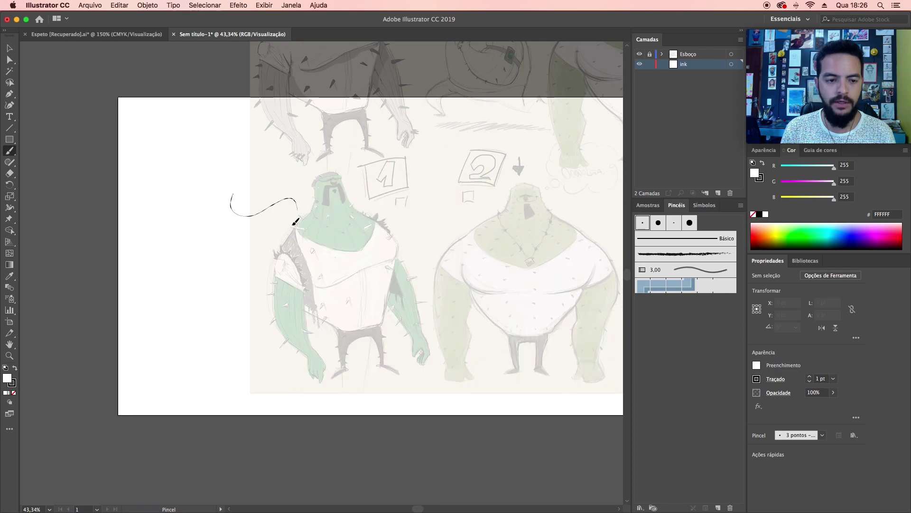
key(ctrl+z)
key(ctrl+1)
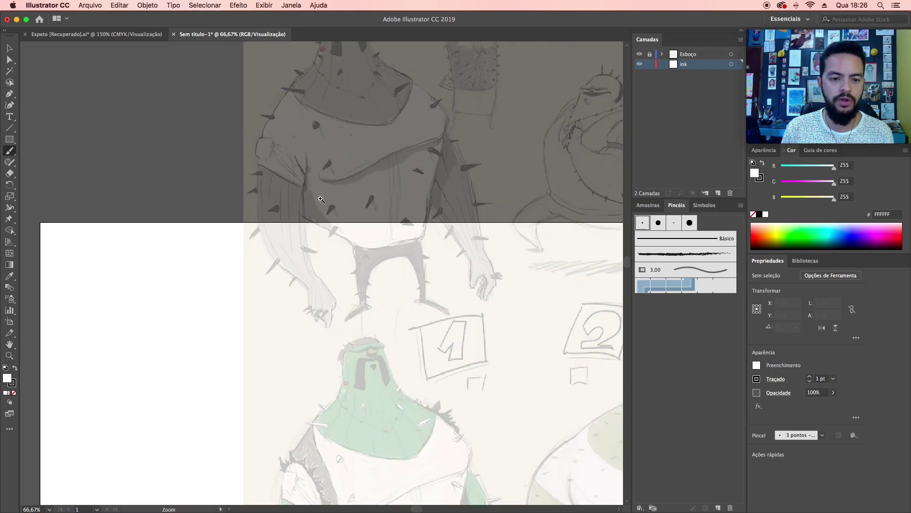
mouse_move(351, 214)
mouse_down()
mouse_move(343, 298)
mouse_move(323, 266)
mouse_up()
mouse_move(368, 153)
mouse_down()
mouse_move(284, 198)
mouse_move(242, 344)
mouse_move(76, 199)
mouse_up()
key(ctrl+z)
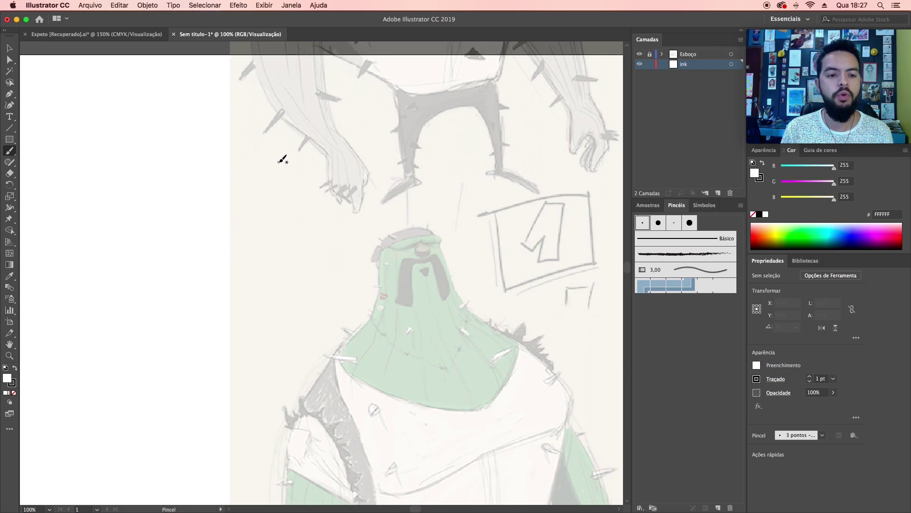
mouse_move(271, 174)
mouse_down()
mouse_move(261, 185)
mouse_move(316, 320)
mouse_up()
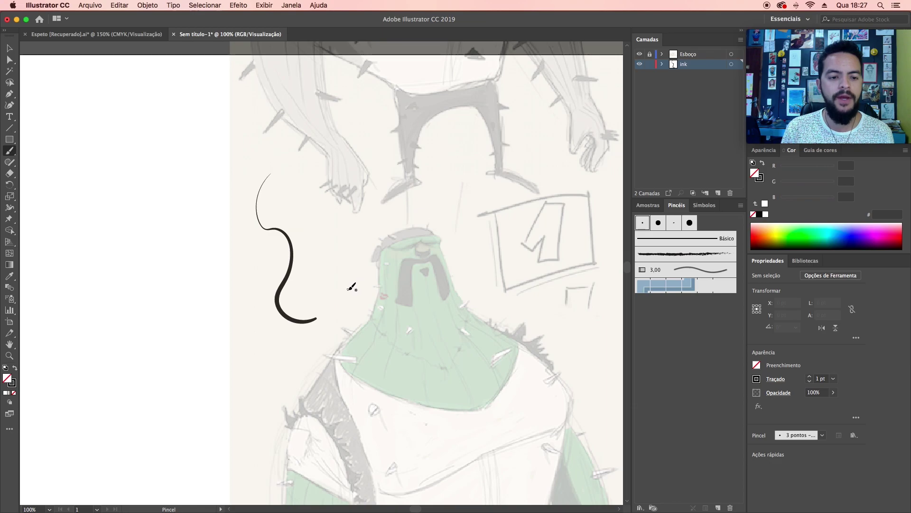
key(ctrl+z)
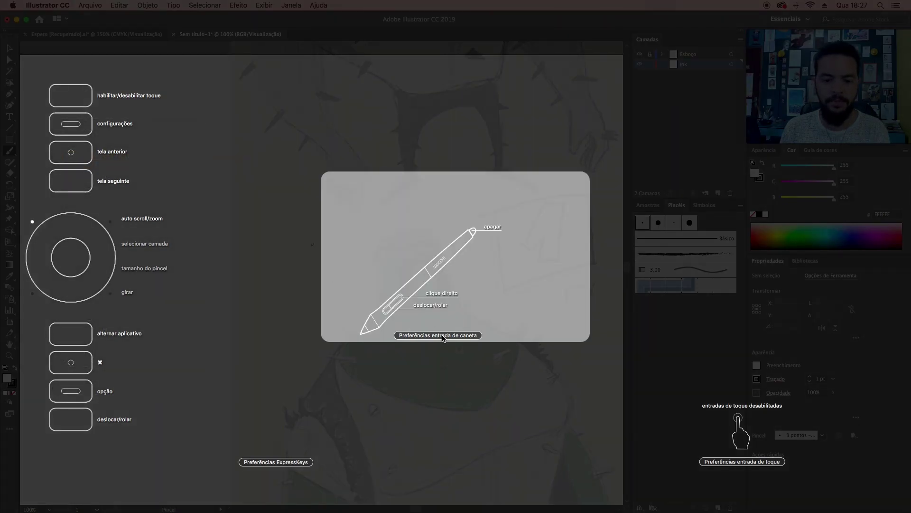
Step: Ease the Wacom Pro Pen tip sensitivity toward Suave, check pressure, then draw a test stroke
click(443, 336)
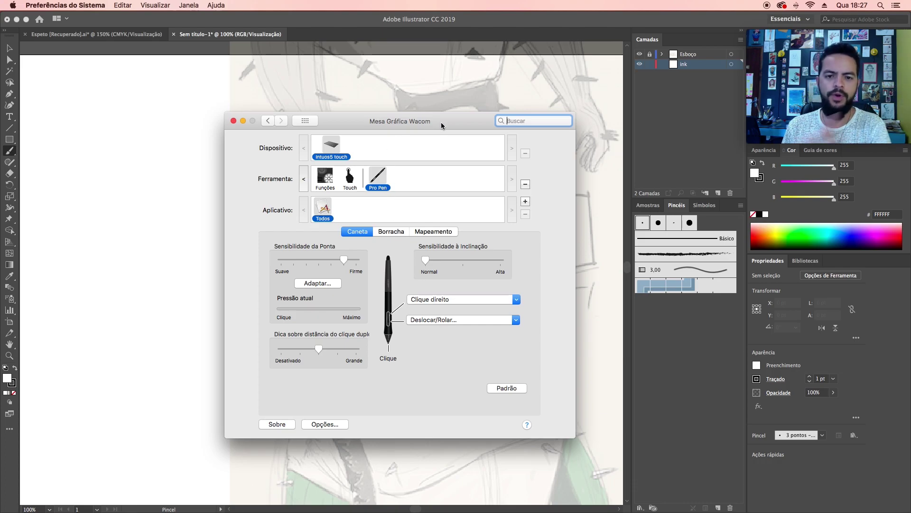
drag(439, 121, 472, 126)
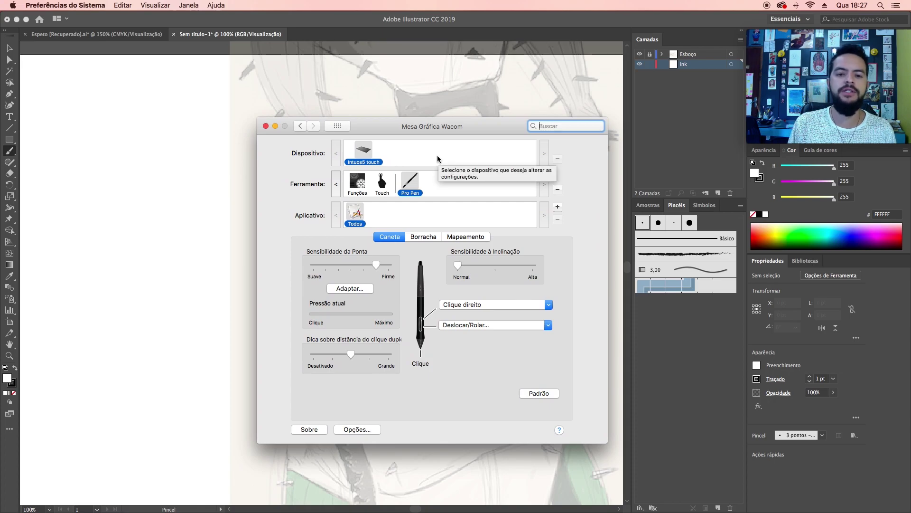
drag(466, 128, 482, 95)
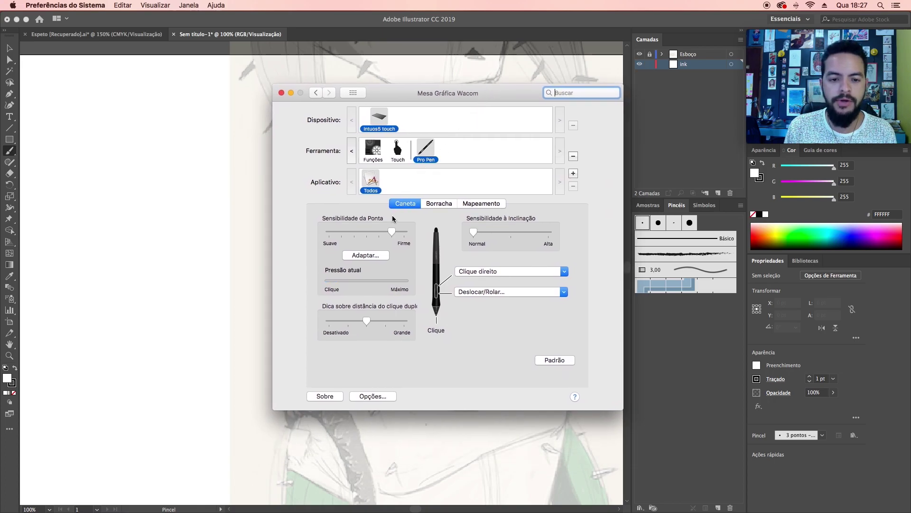
drag(390, 231, 366, 232)
click(368, 231)
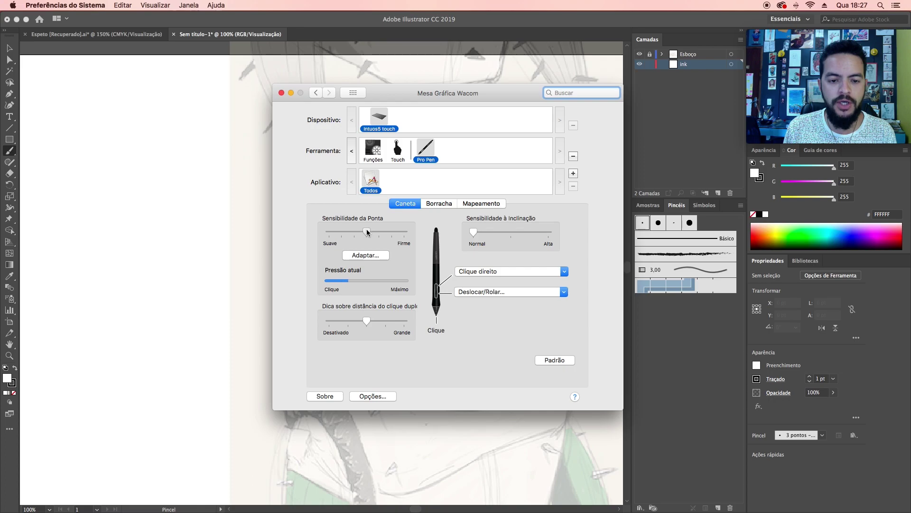
click(367, 232)
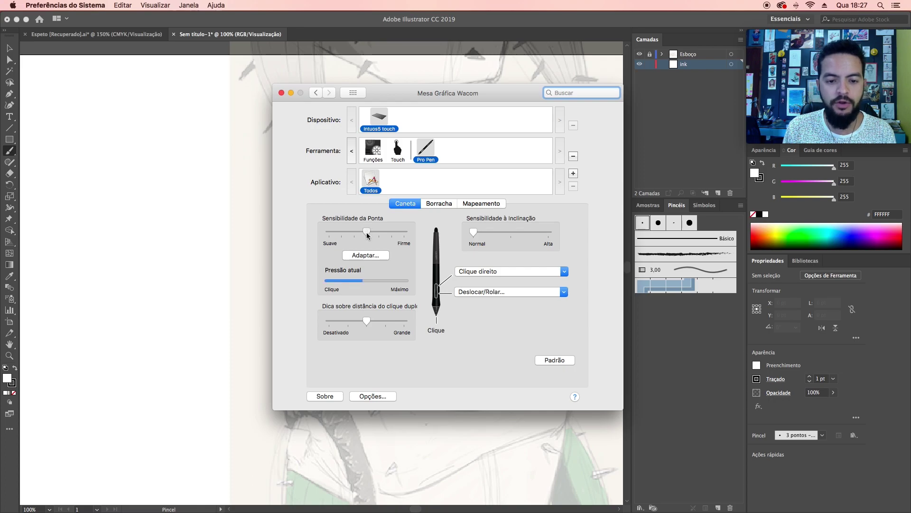
mouse_move(367, 232)
mouse_down()
mouse_move(390, 233)
mouse_move(367, 235)
mouse_up()
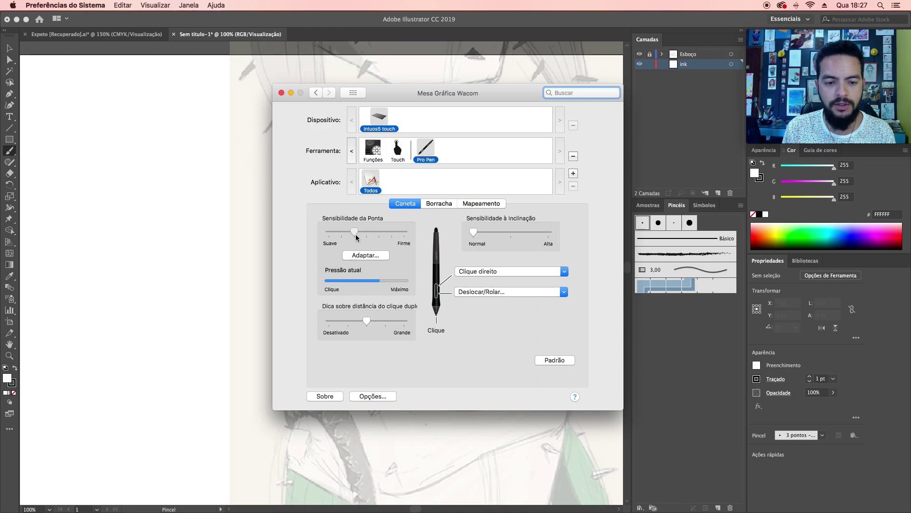
click(266, 150)
mouse_move(244, 162)
mouse_down()
mouse_move(267, 228)
mouse_move(331, 212)
mouse_move(317, 281)
mouse_move(362, 222)
mouse_up()
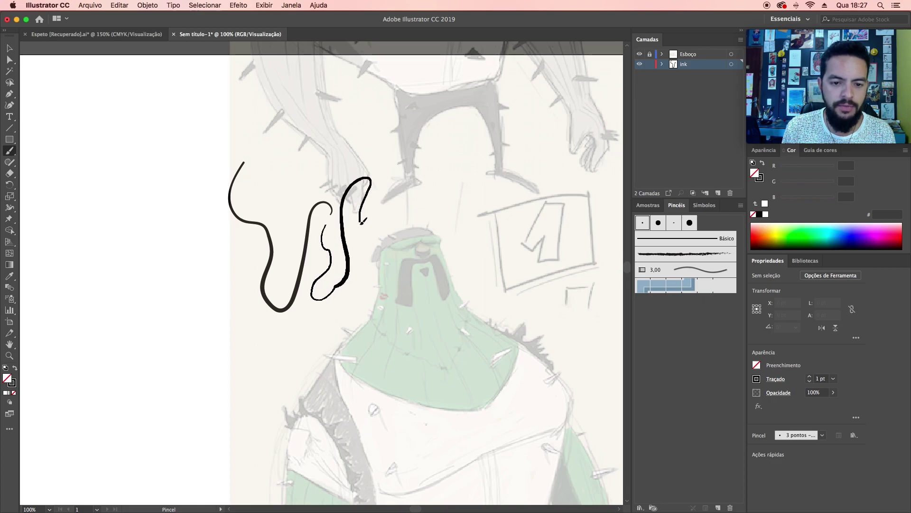
Step: Draw another curving test stroke beside the cactus, then undo both test strokes
drag(365, 260, 268, 322)
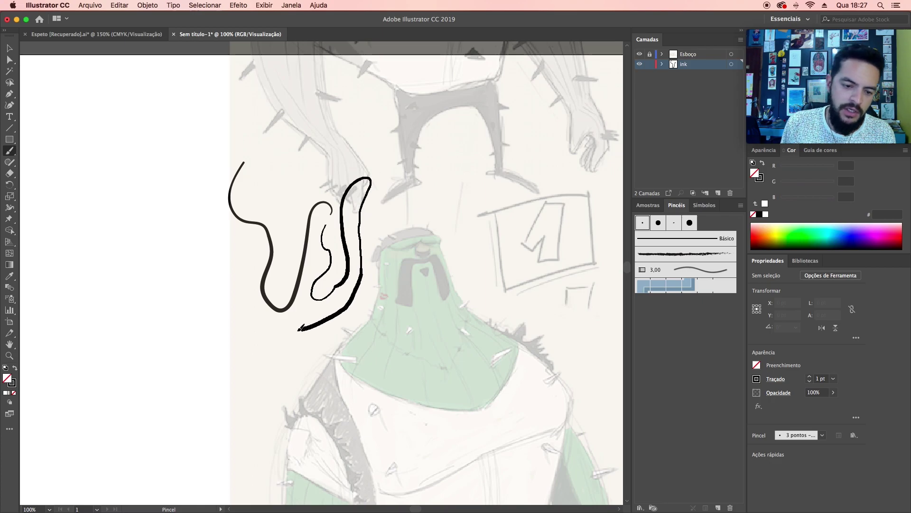
key(cmd+z)
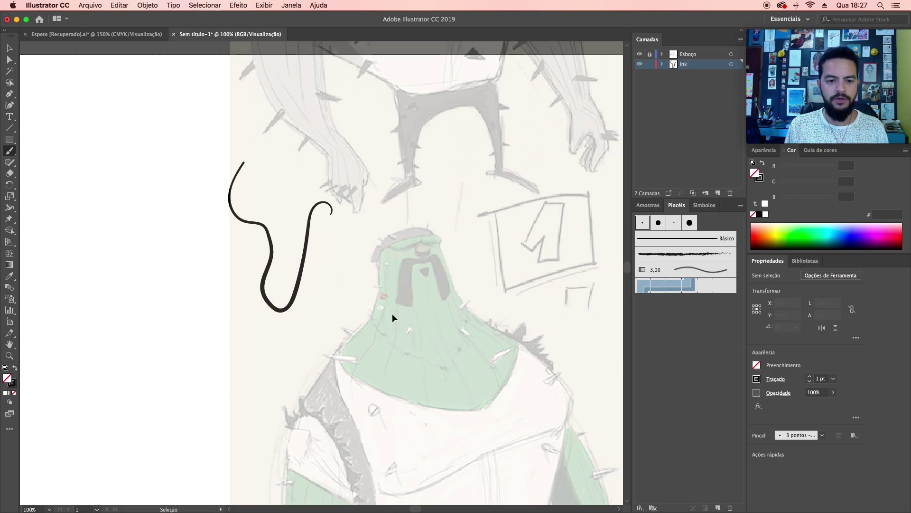
key(cmd+z)
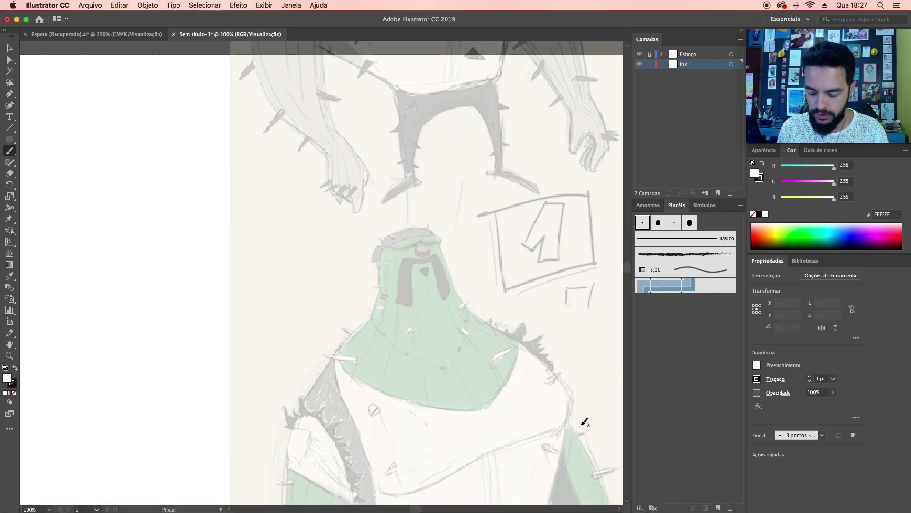
Step: Set the pen tip sensitivity back toward Firme, hide the window, and test-and-undo a stroke
drag(363, 232, 393, 233)
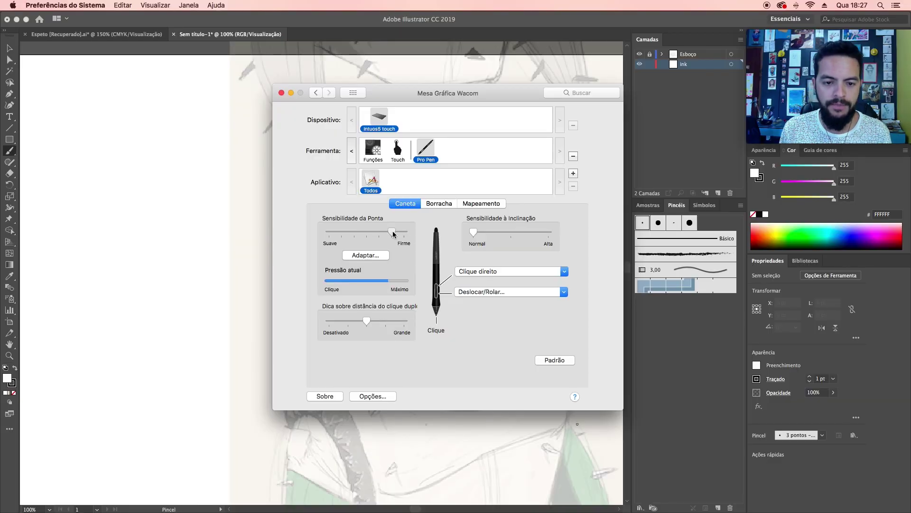
click(291, 93)
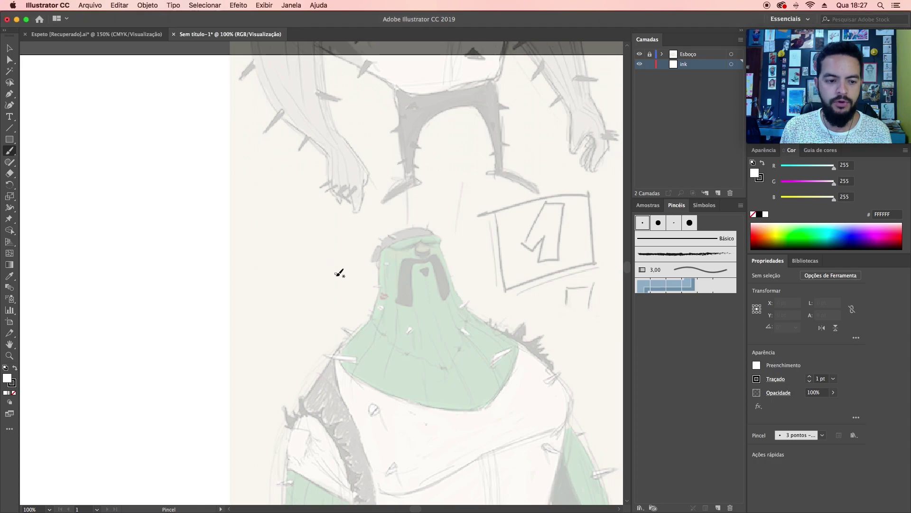
drag(340, 273, 397, 245)
key(ctrl+z)
Step: Zoom in on the cactus head, then draw and undo a trial line along its top
mouse_move(413, 295)
mouse_down()
mouse_move(360, 219)
mouse_move(531, 84)
mouse_up()
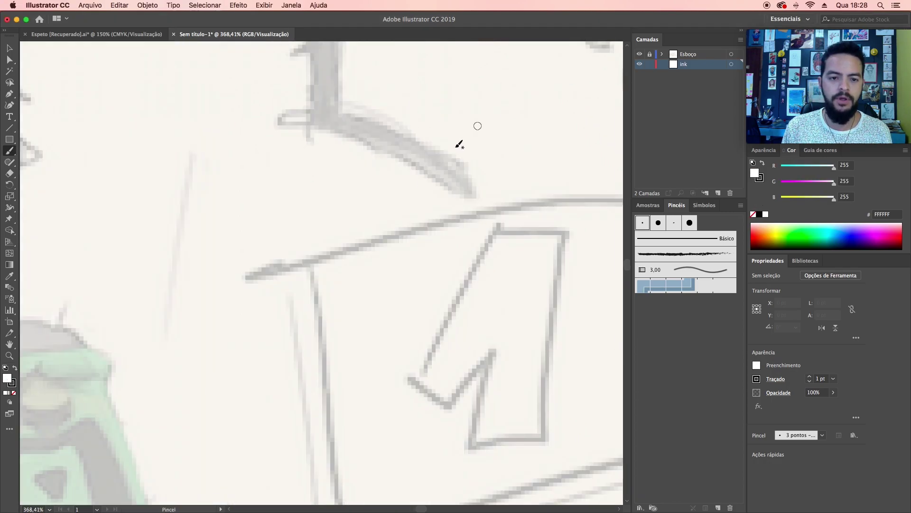
scroll(484, 147, left, 5)
scroll(484, 147, down, 3)
scroll(518, 133, left, 5)
scroll(518, 133, down, 2)
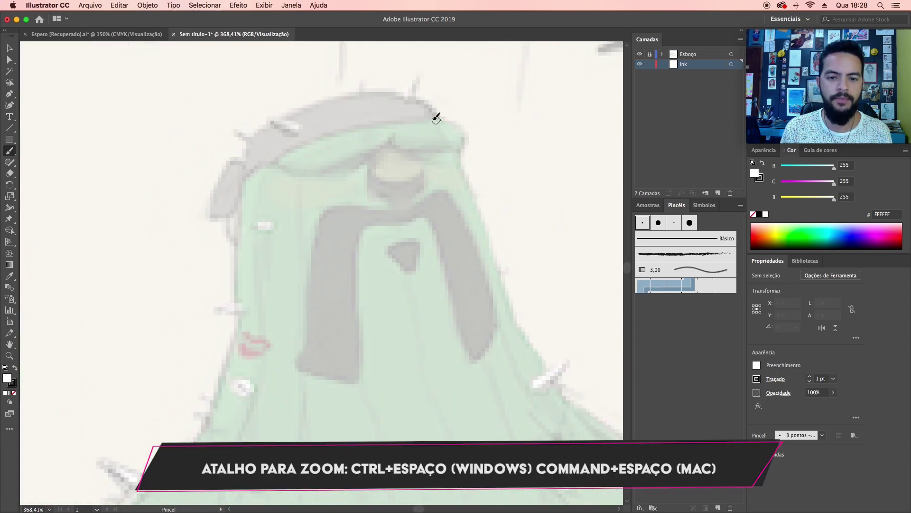
scroll(441, 104, down, 2)
scroll(442, 105, left, 1)
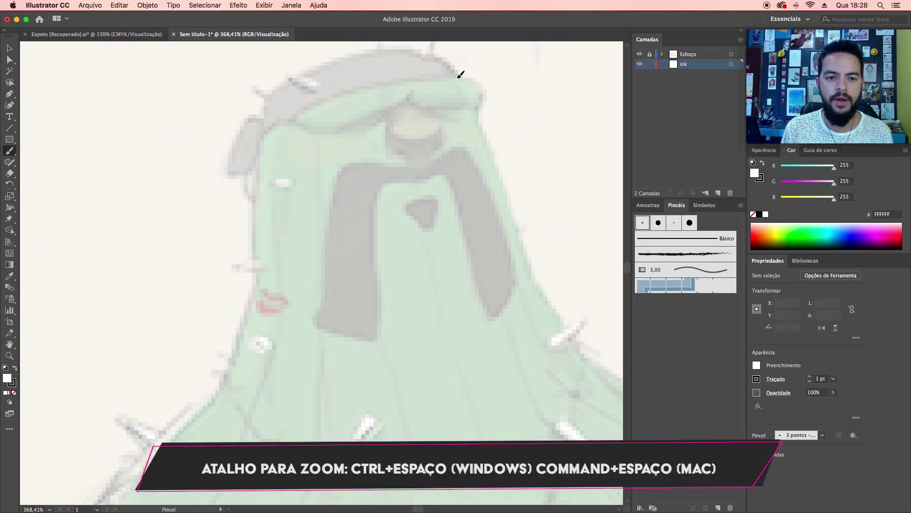
drag(459, 77, 248, 143)
key(super+z)
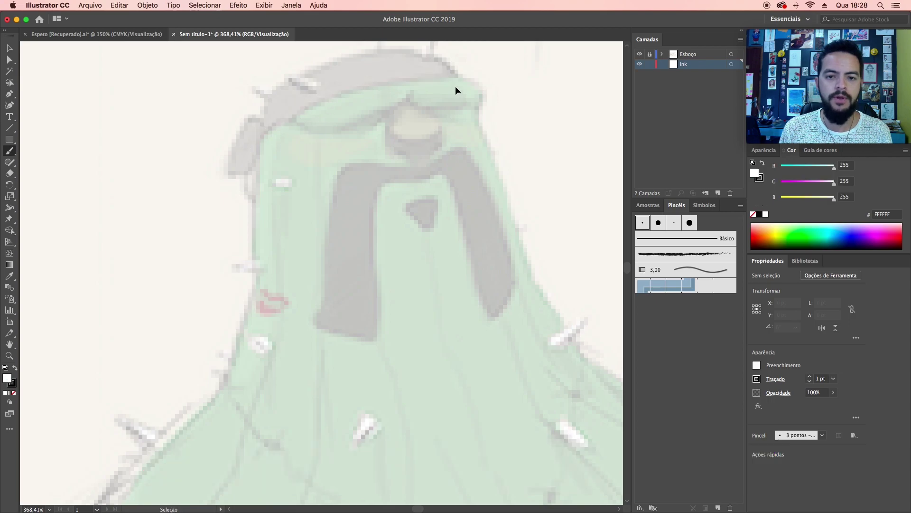
Step: Ink the head's top and left outline, then a long line down the body's right side
mouse_move(463, 76)
mouse_down()
mouse_move(271, 129)
mouse_move(259, 141)
mouse_up()
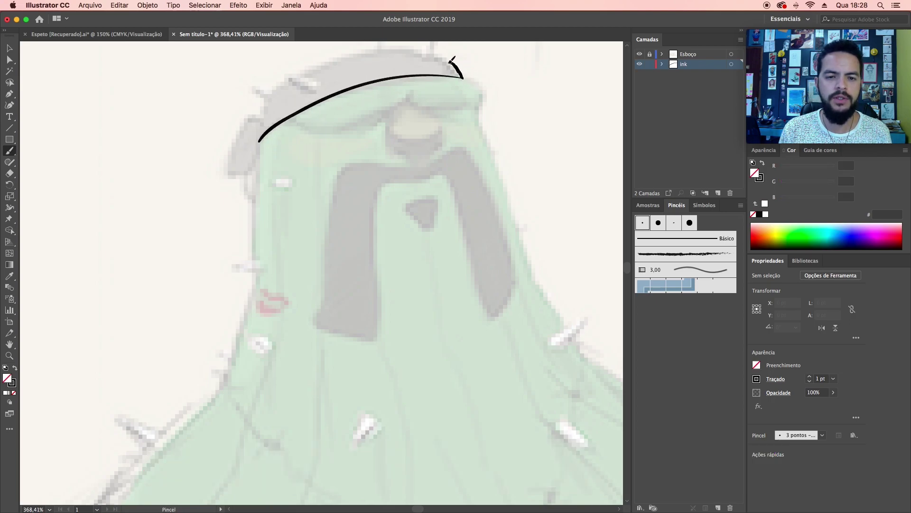
mouse_move(430, 53)
mouse_down()
mouse_move(259, 134)
mouse_move(230, 160)
mouse_move(259, 141)
mouse_up()
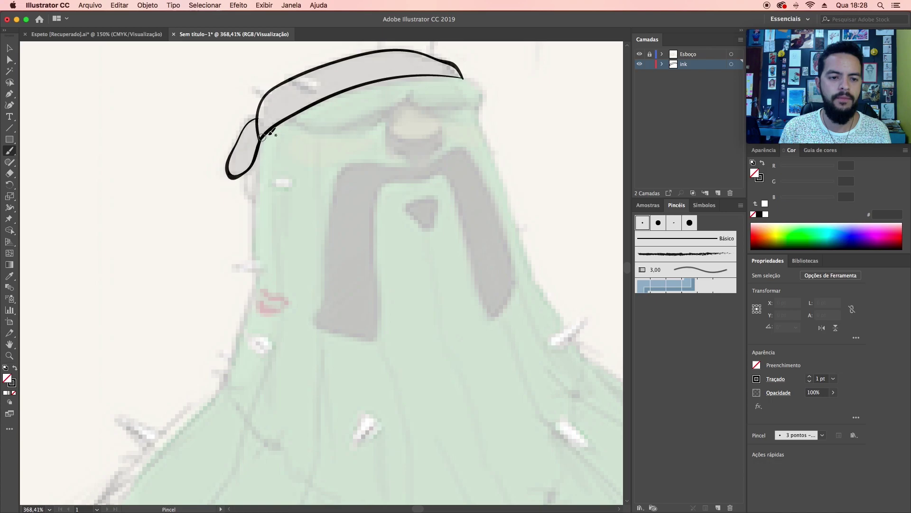
drag(248, 197, 255, 199)
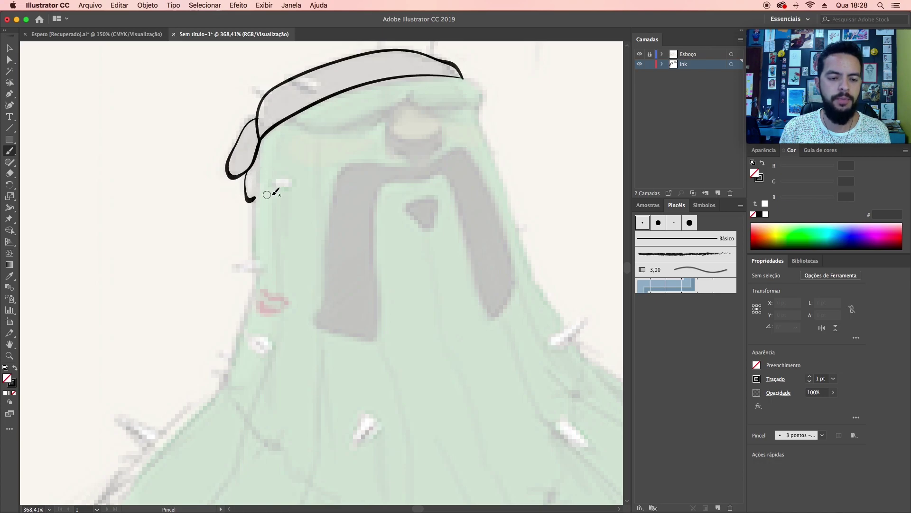
drag(303, 217, 255, 246)
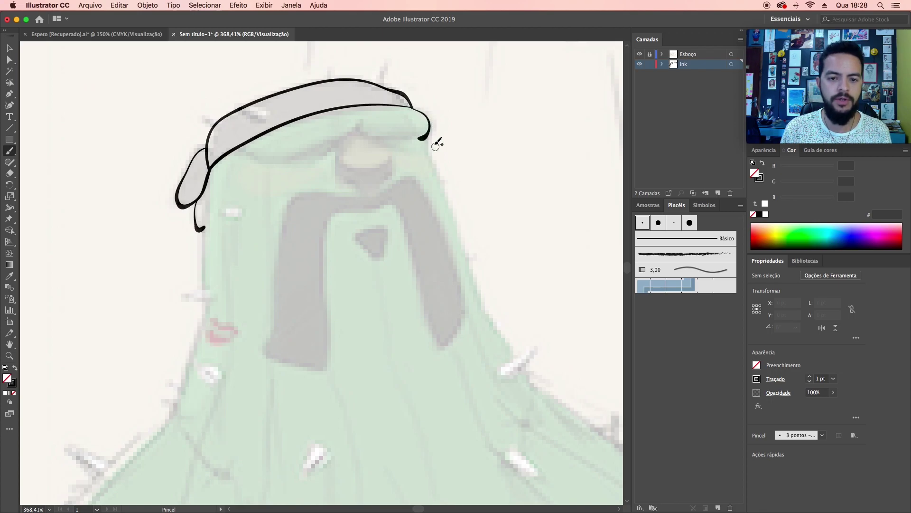
drag(422, 139, 484, 316)
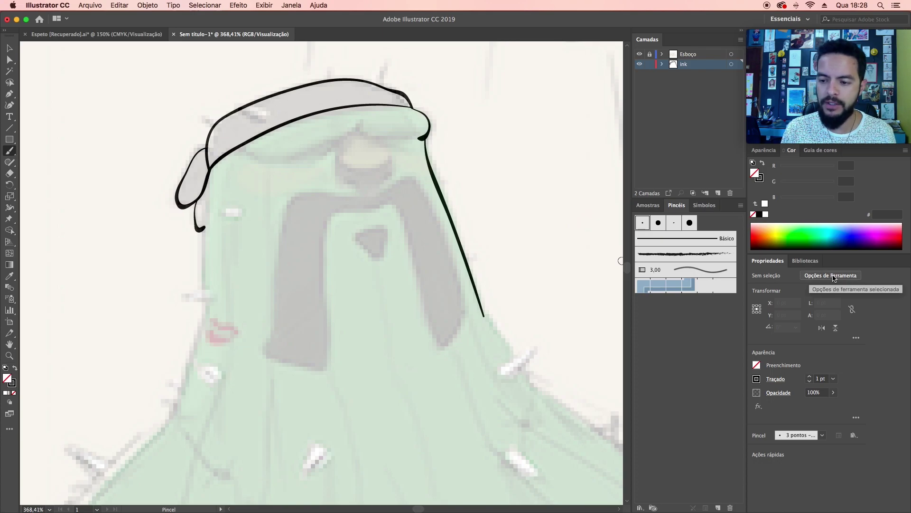
Step: Check the Paintbrush options, then draw and undo trial eye-circle and grey-shape outline strokes
click(832, 277)
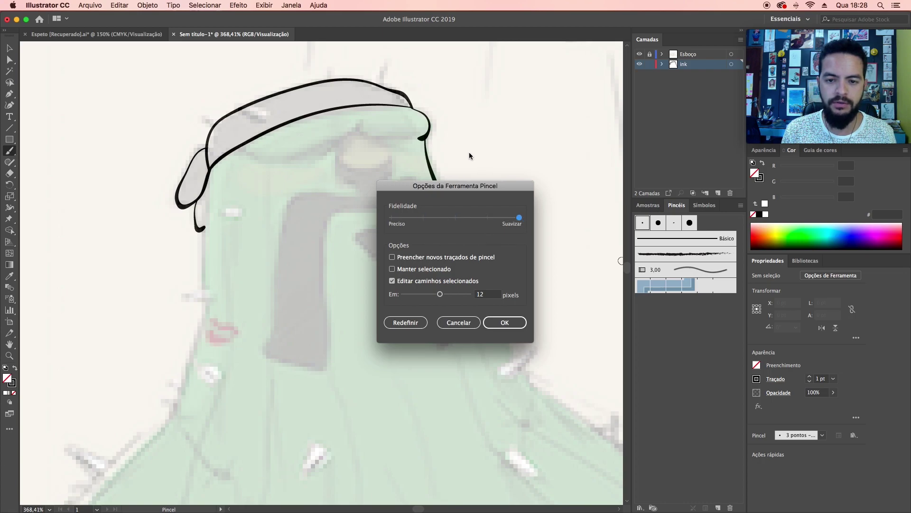
click(504, 322)
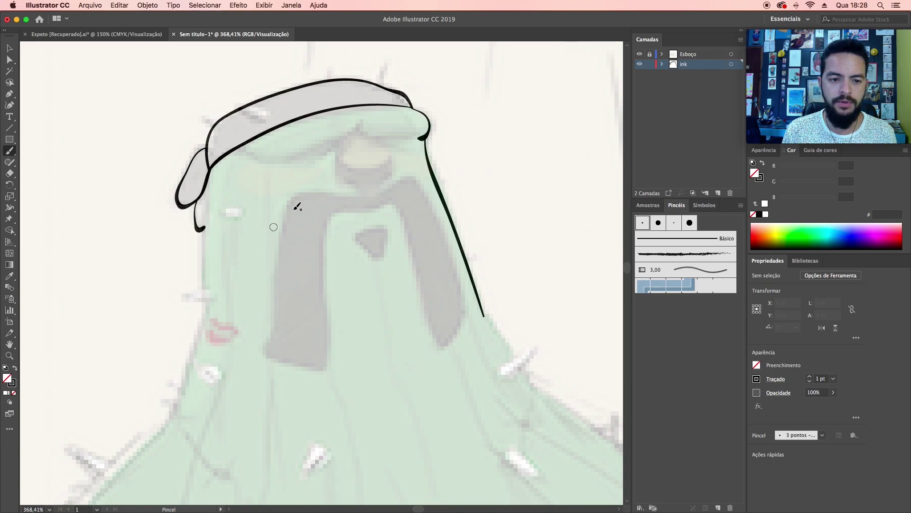
drag(396, 159, 386, 143)
key(super+z)
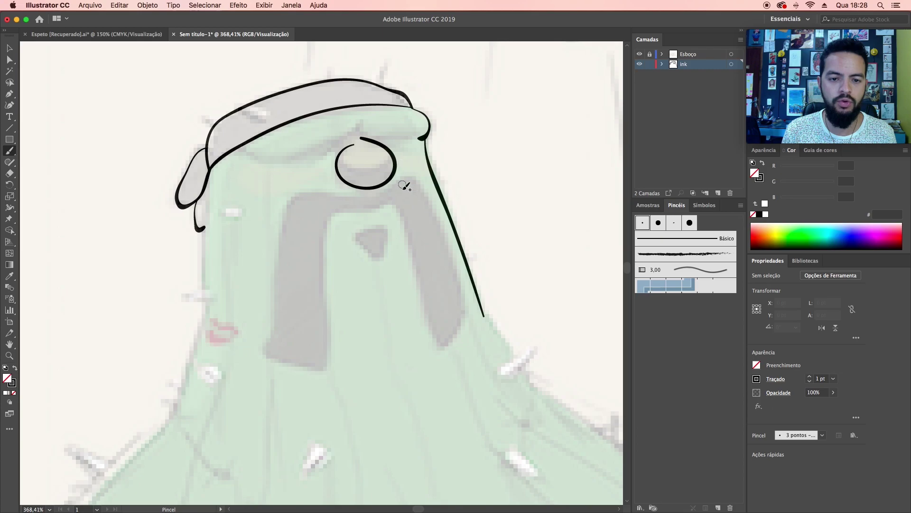
key(super+z)
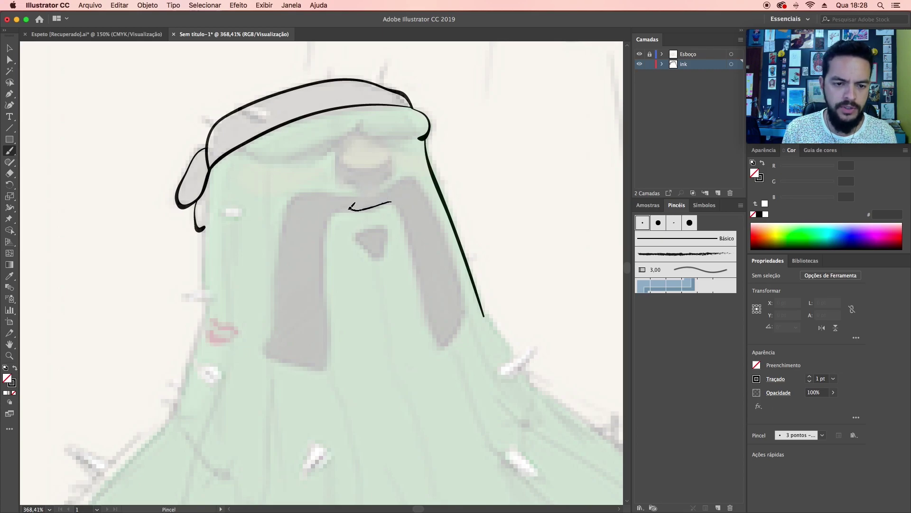
drag(321, 230, 321, 317)
drag(326, 365, 271, 351)
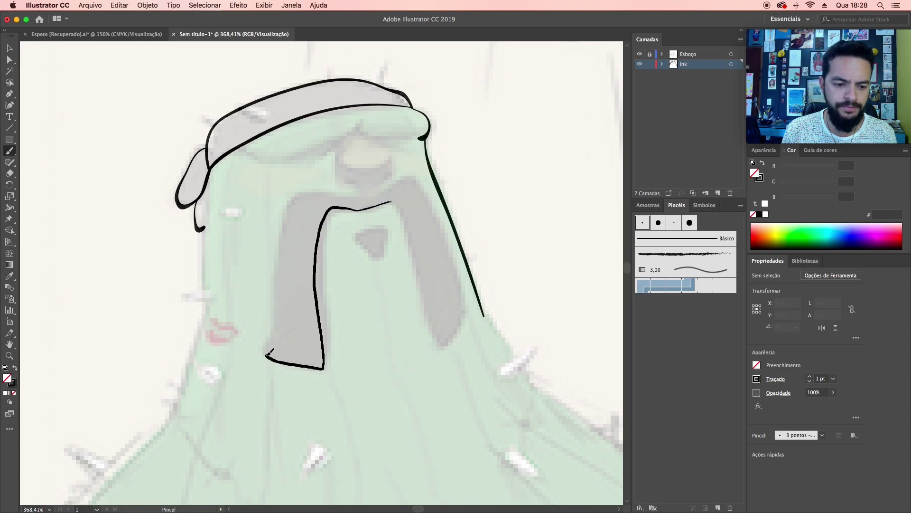
drag(286, 318, 283, 264)
key(super+z)
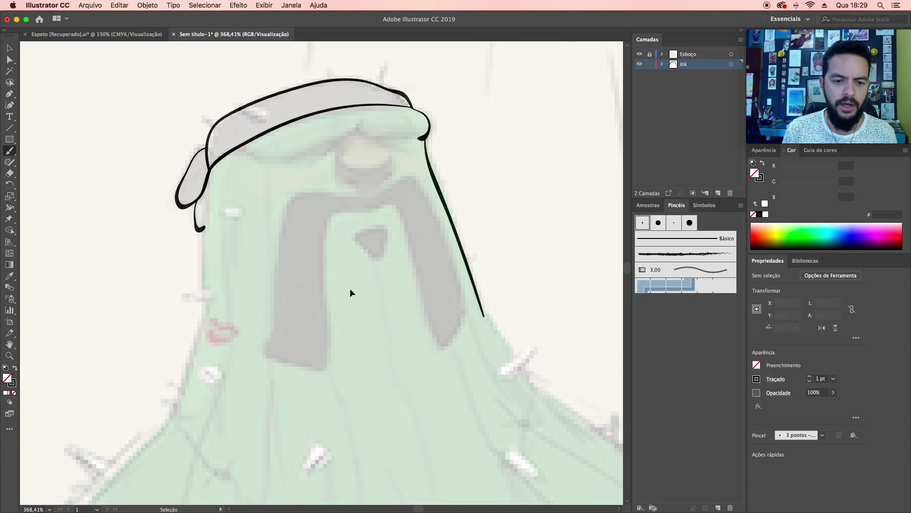
Step: Set the Paintbrush fidelity to Preciso, then draw and undo a short test line
click(818, 277)
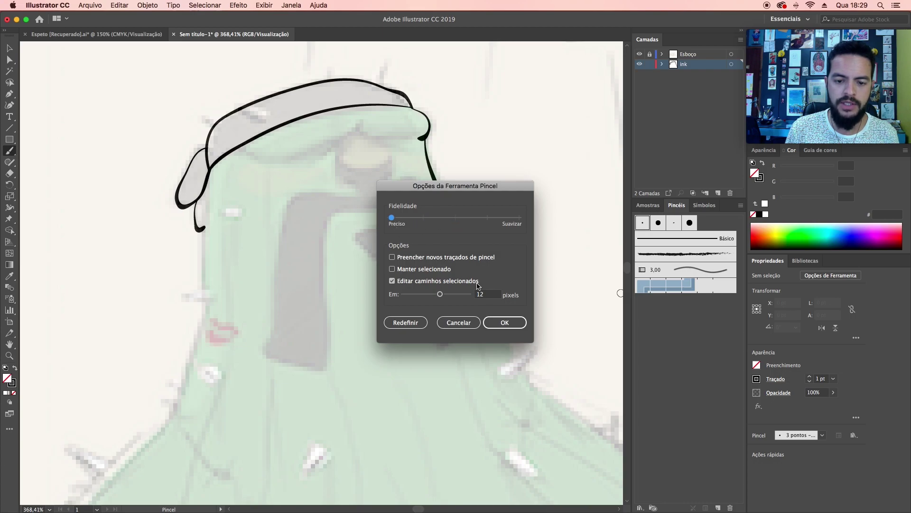
click(505, 322)
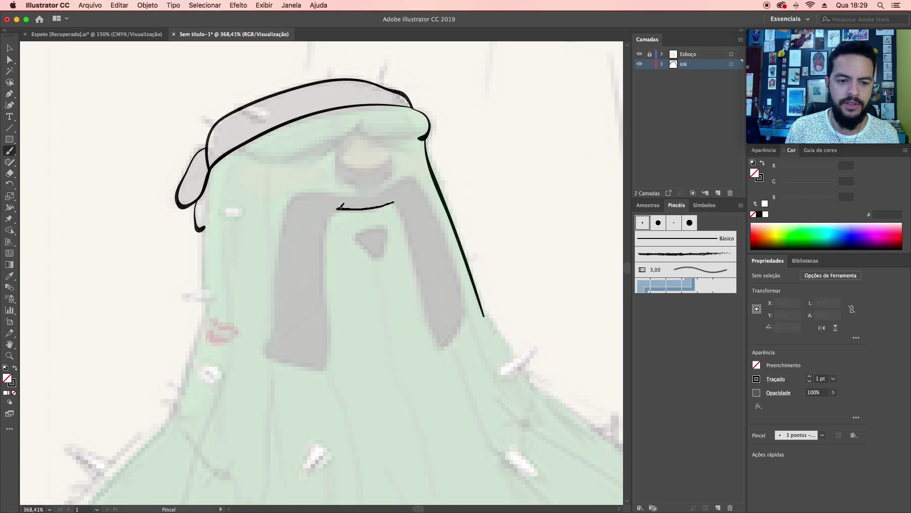
drag(339, 207, 323, 221)
key(super+z)
key(super+z)
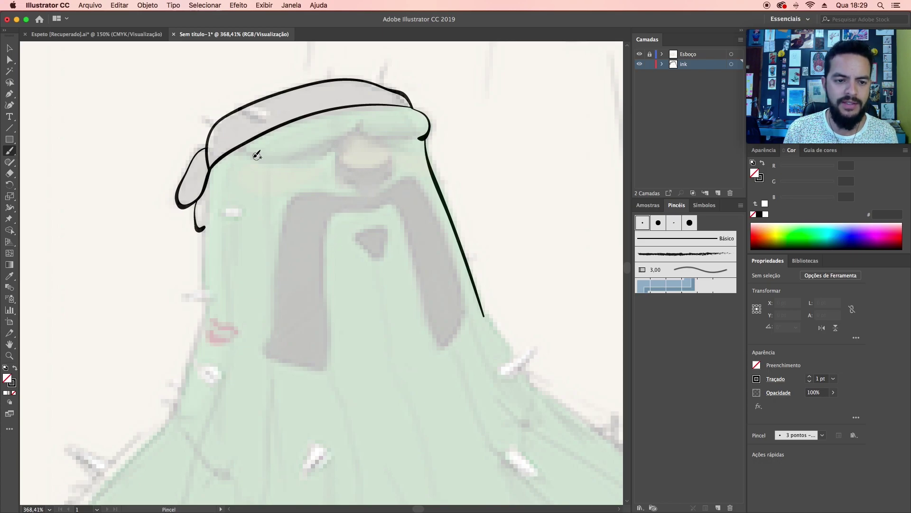
Step: Ink the eyelid line under the headband and the eye outline beside the nose
drag(345, 137, 356, 127)
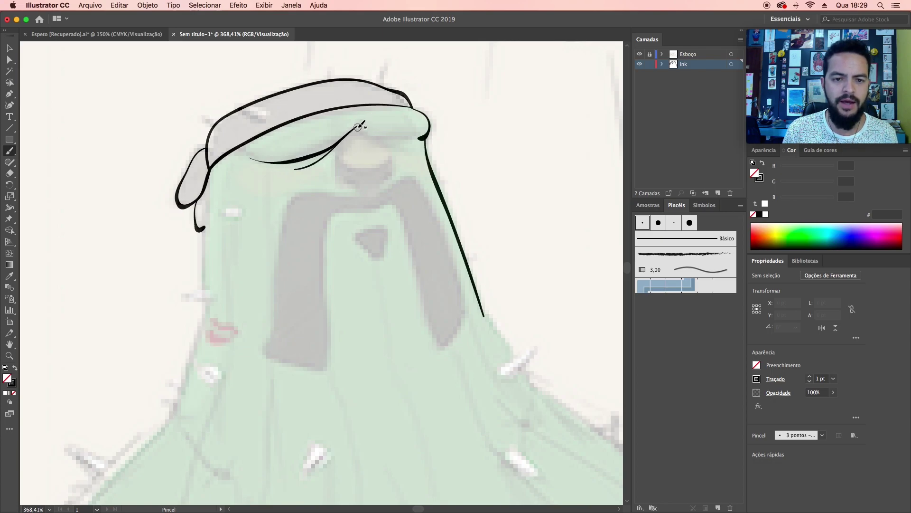
drag(373, 135, 440, 136)
key(ctrl+z)
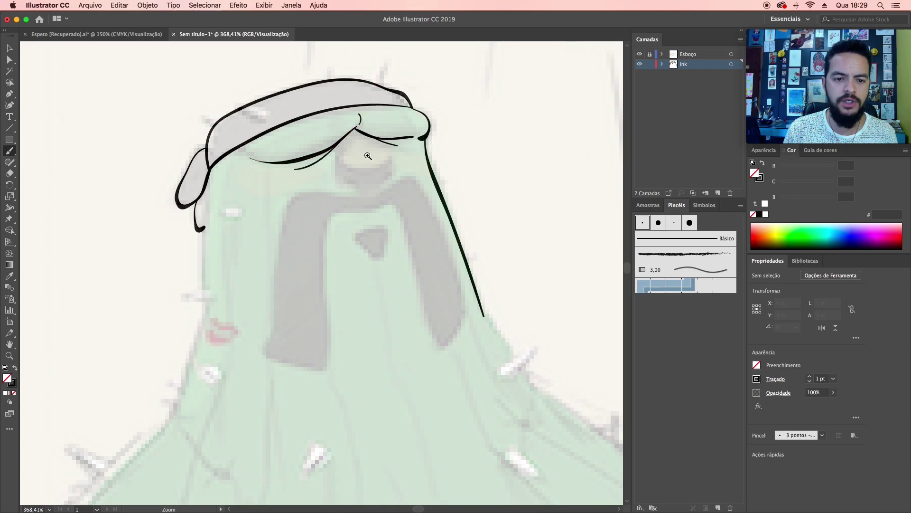
key(ctrl+plus)
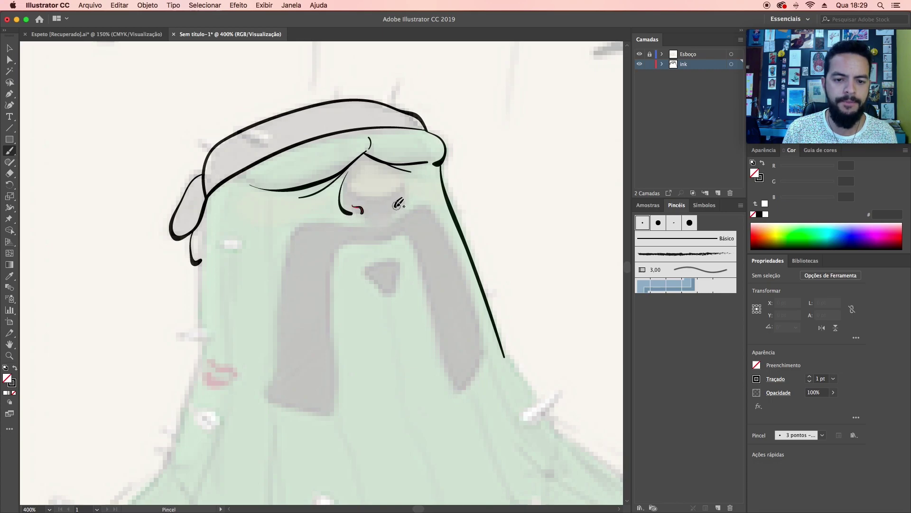
drag(393, 169, 401, 183)
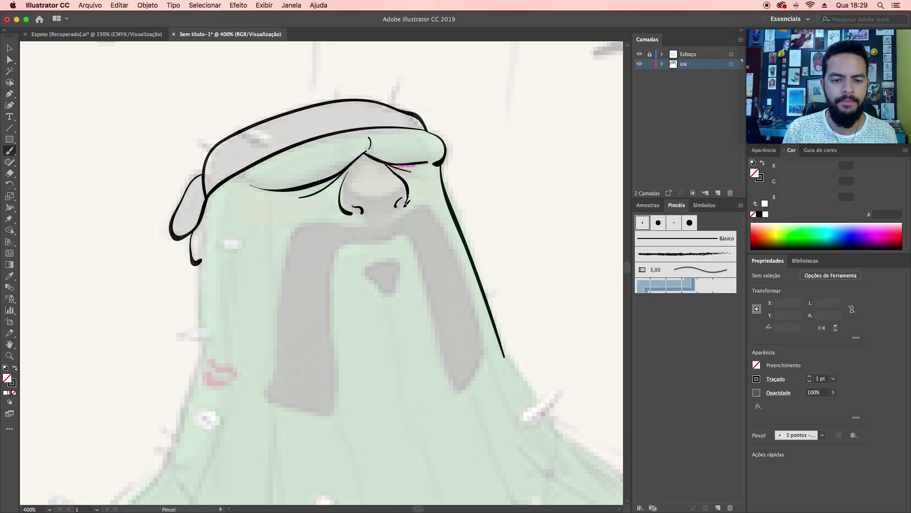
mouse_move(385, 241)
mouse_down()
mouse_move(403, 188)
mouse_move(428, 176)
mouse_up()
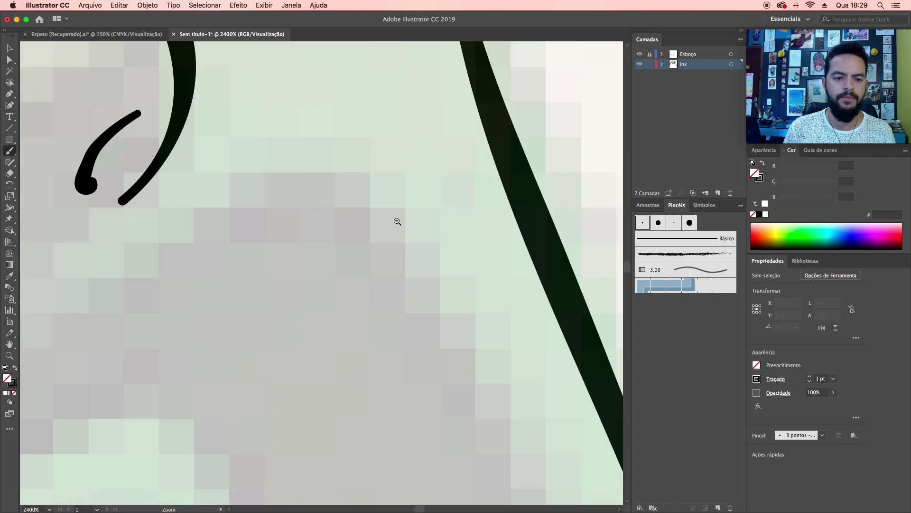
scroll(397, 222, down, 5)
scroll(383, 238, up, 2)
drag(488, 195, 382, 252)
scroll(382, 252, up, 1)
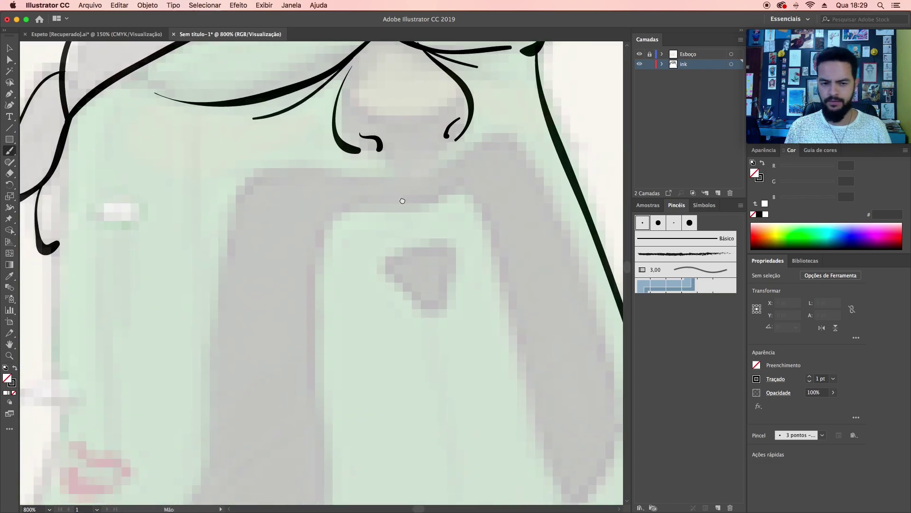
drag(402, 201, 402, 209)
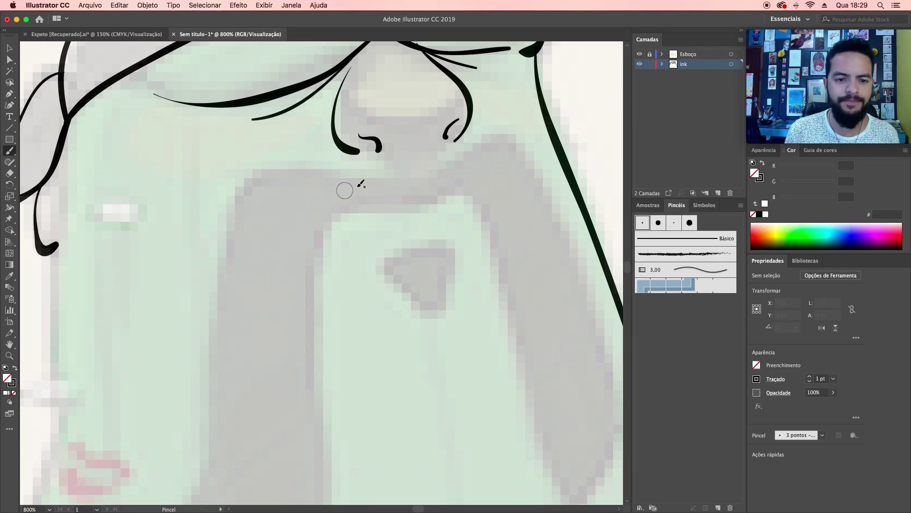
Step: Outline the grey shape's top edge and left side down to its bottom
drag(387, 176, 292, 169)
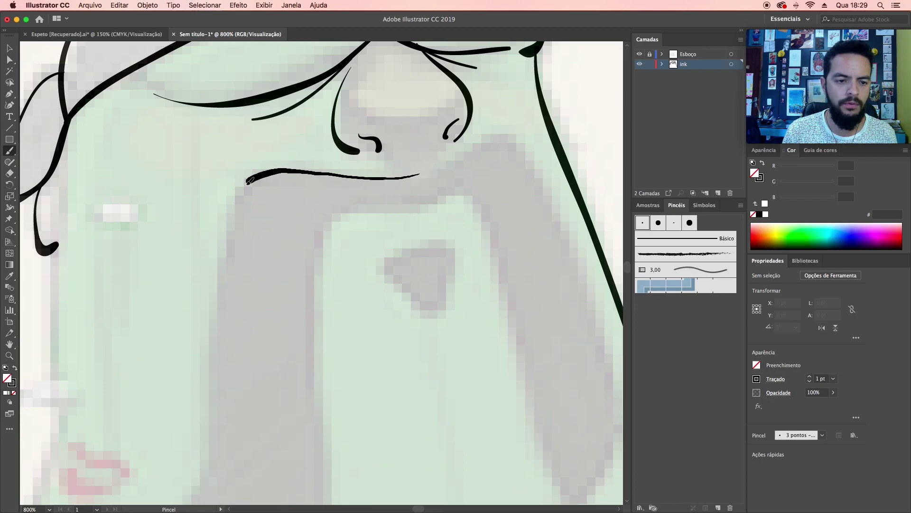
drag(299, 315, 330, 150)
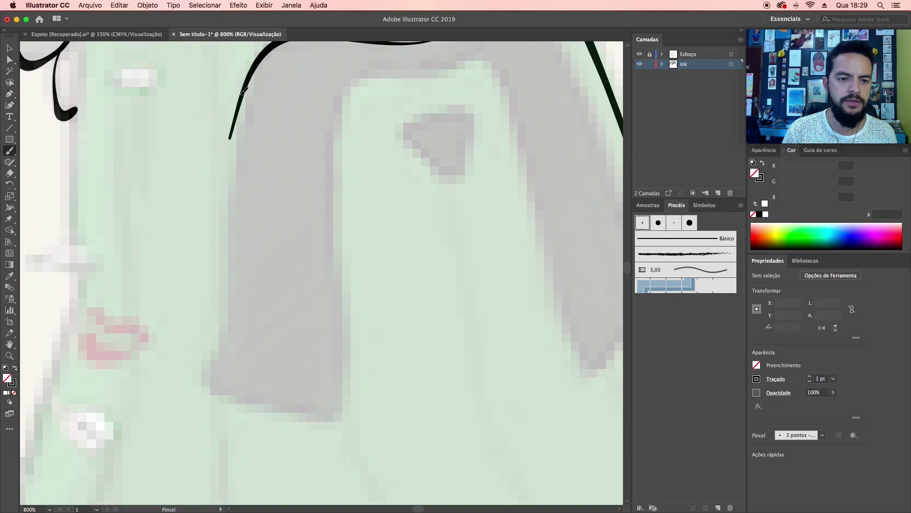
drag(230, 143, 224, 184)
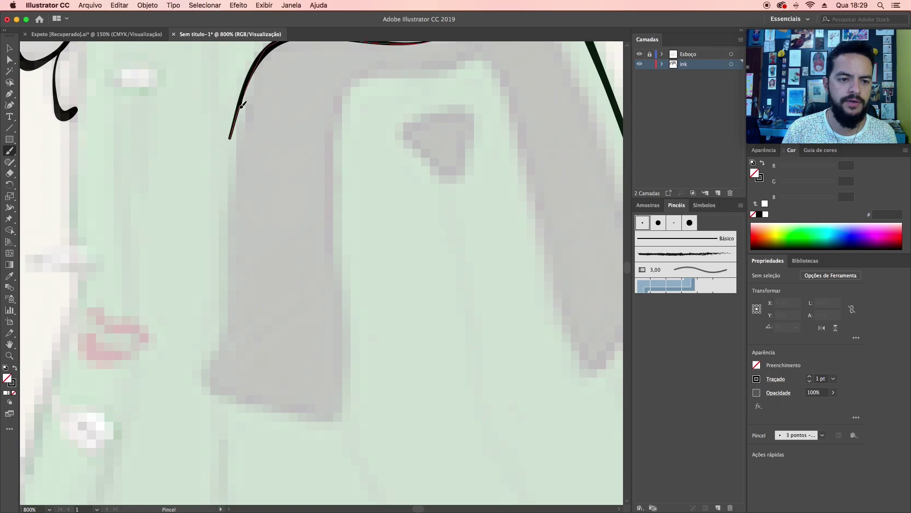
mouse_move(232, 146)
mouse_down()
mouse_move(222, 347)
mouse_move(366, 83)
mouse_up()
scroll(391, 71, up, 5)
Step: Reposition the end anchors of the top stroke and the inner stroke with Direct Selection
key(a)
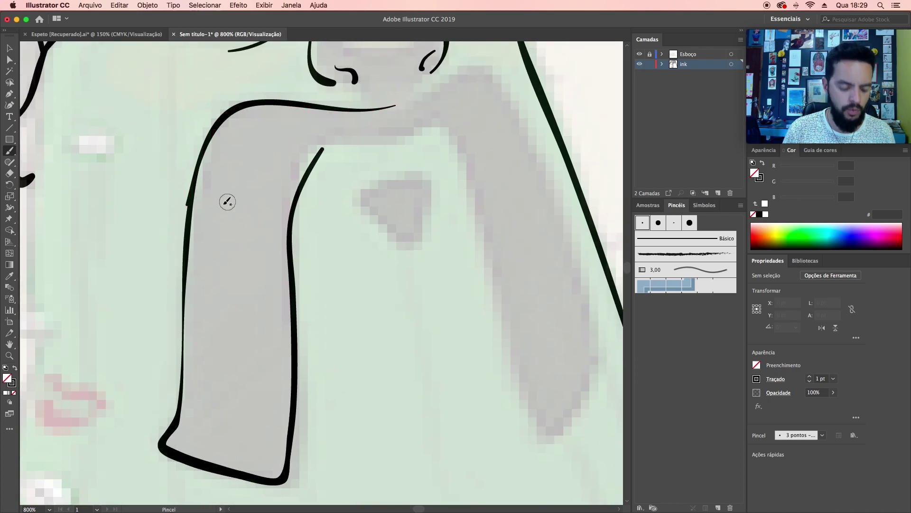
click(187, 205)
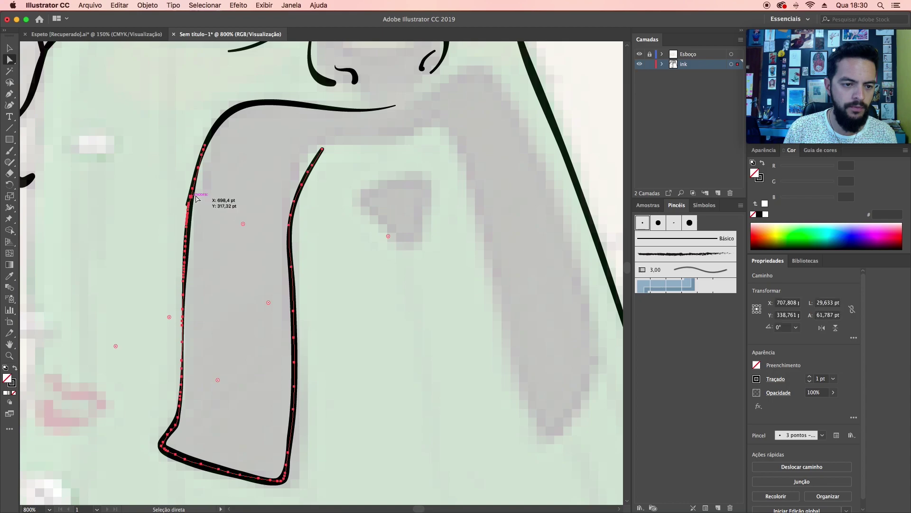
mouse_move(190, 205)
mouse_down()
mouse_move(150, 173)
mouse_move(192, 211)
mouse_move(193, 189)
mouse_up()
click(193, 192)
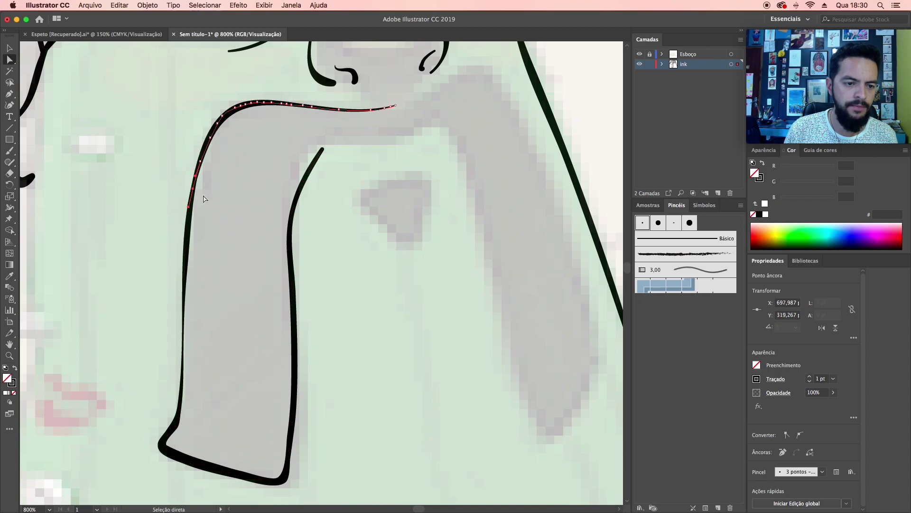
click(323, 144)
drag(322, 147, 312, 148)
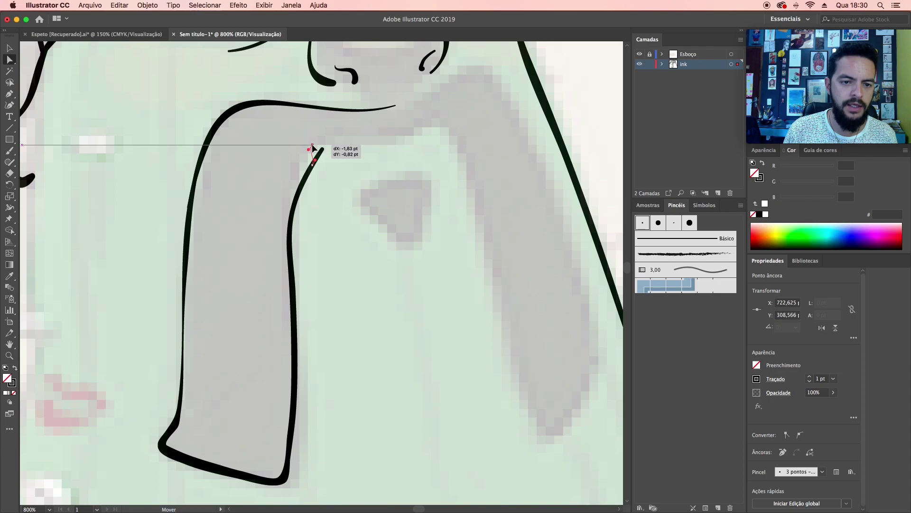
click(311, 162)
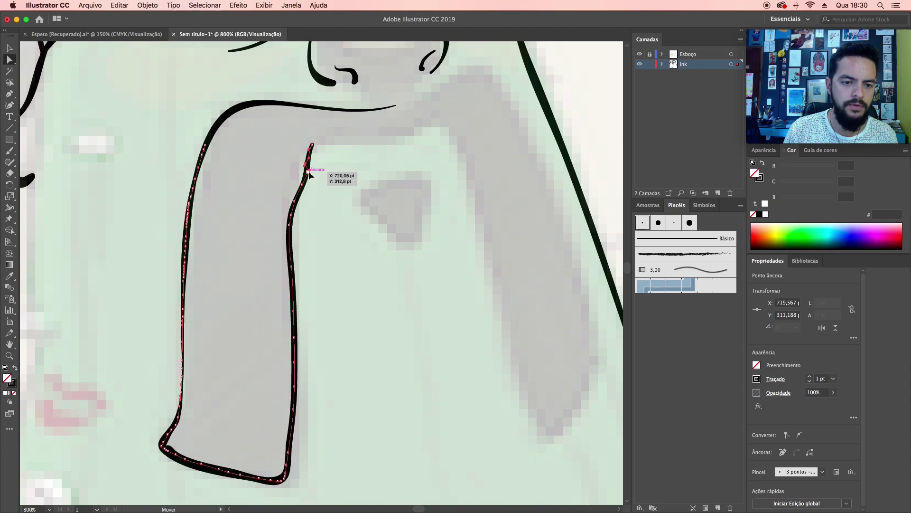
drag(309, 175, 306, 177)
Step: Delete the extra anchor near the inner stroke's top and curve its tip
key(p)
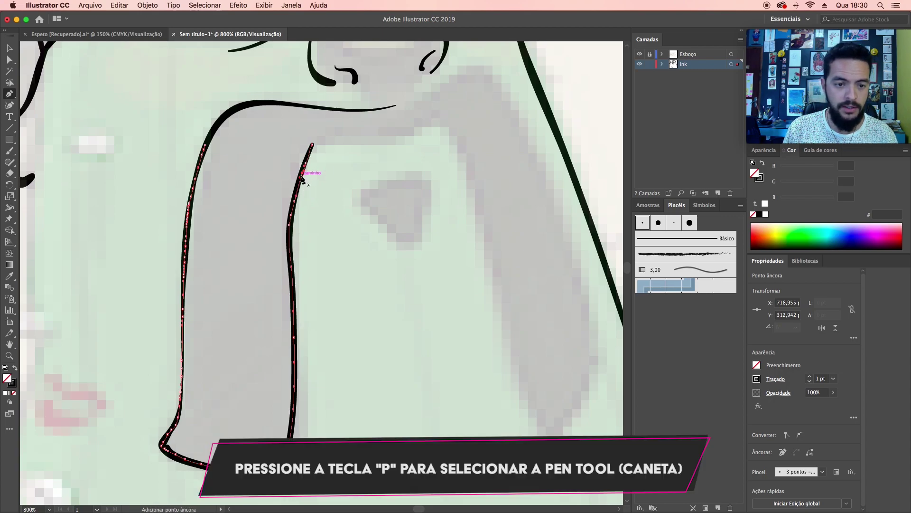
click(305, 164)
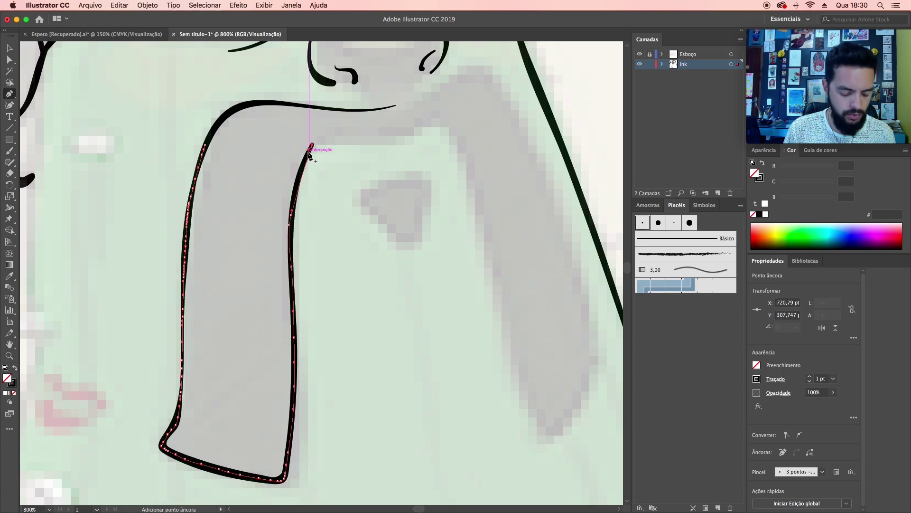
key(a)
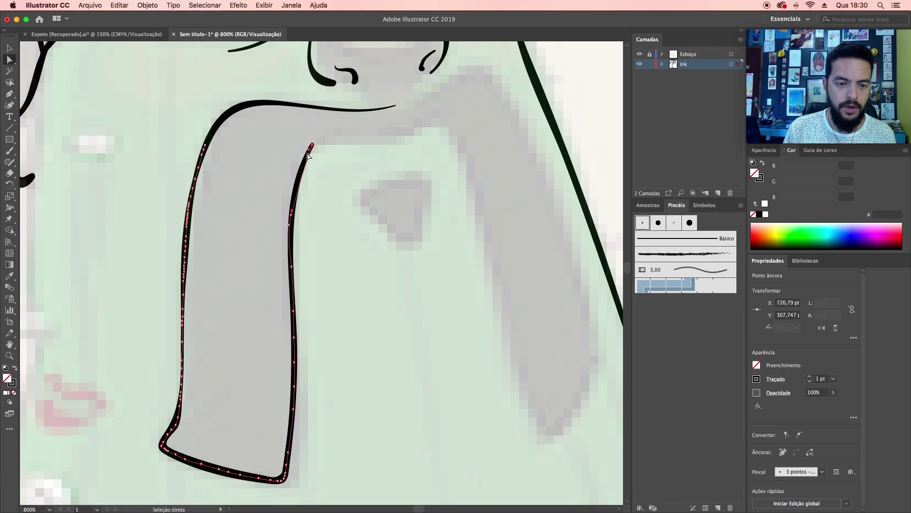
mouse_move(308, 154)
mouse_down()
mouse_move(295, 162)
mouse_move(308, 149)
mouse_up()
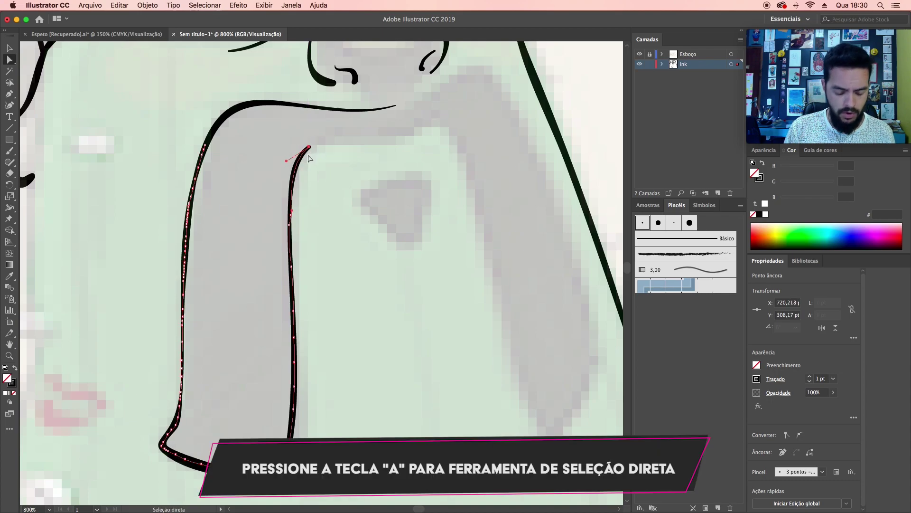
Step: Ink the arm's top contour toward the shoulder and redraw its inner edge
key(b)
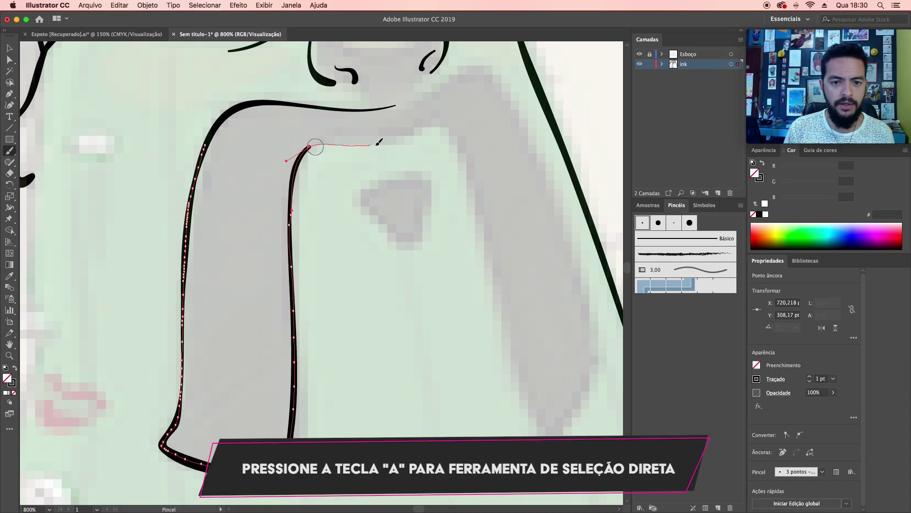
drag(379, 142, 446, 120)
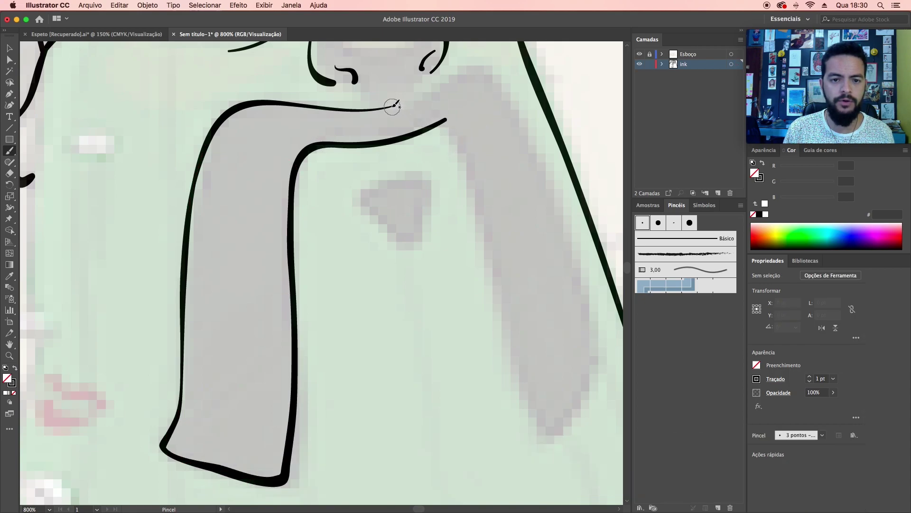
drag(392, 106, 499, 87)
drag(470, 151, 403, 130)
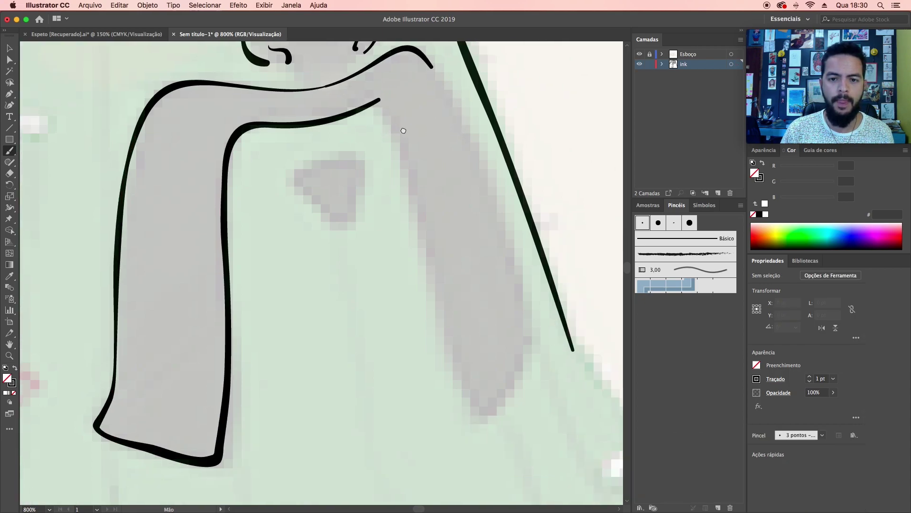
mouse_move(427, 62)
mouse_down()
mouse_move(398, 104)
mouse_move(441, 194)
mouse_move(498, 374)
mouse_move(464, 445)
mouse_up()
drag(348, 145, 442, 458)
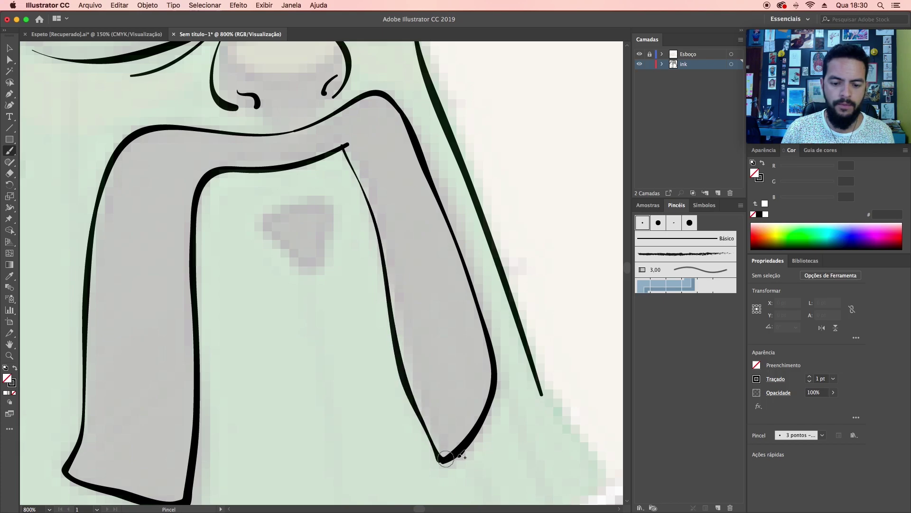
key(super+z)
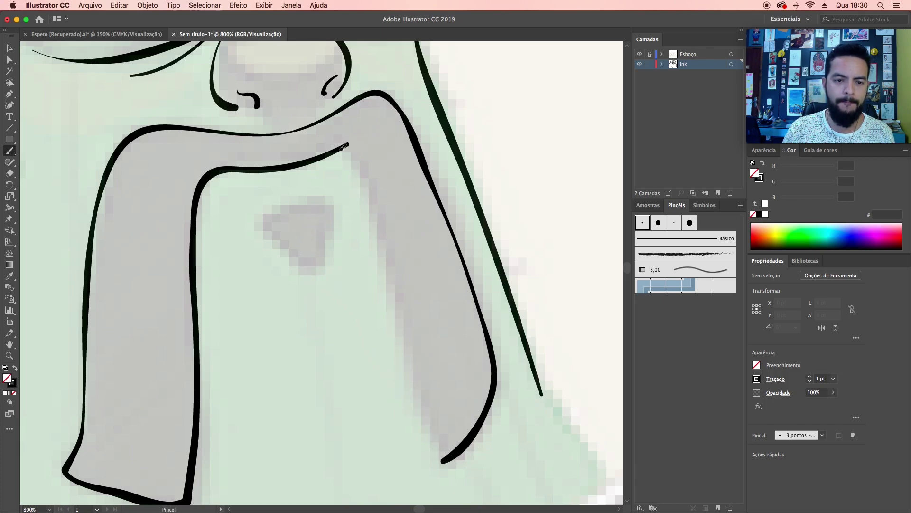
mouse_move(342, 148)
mouse_down()
mouse_move(376, 203)
mouse_move(430, 417)
mouse_up()
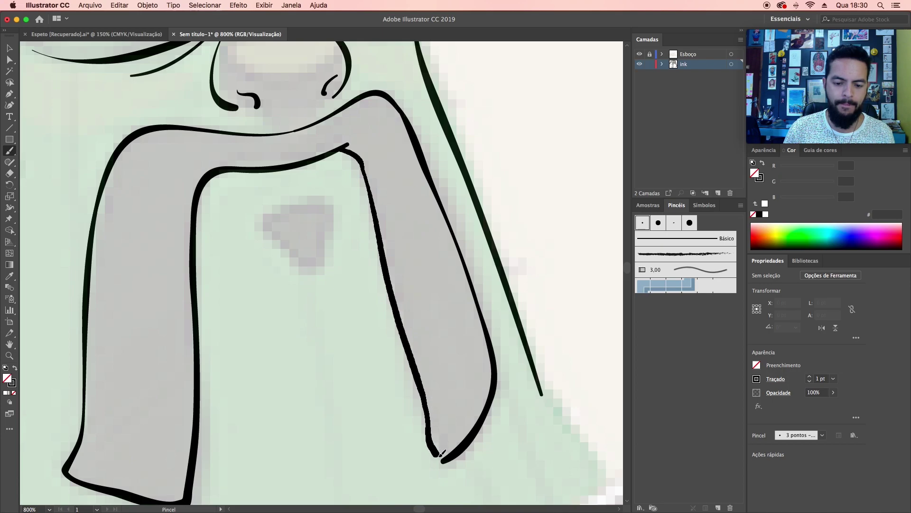
Step: Outline the small triangle on the body in black
drag(342, 276, 417, 344)
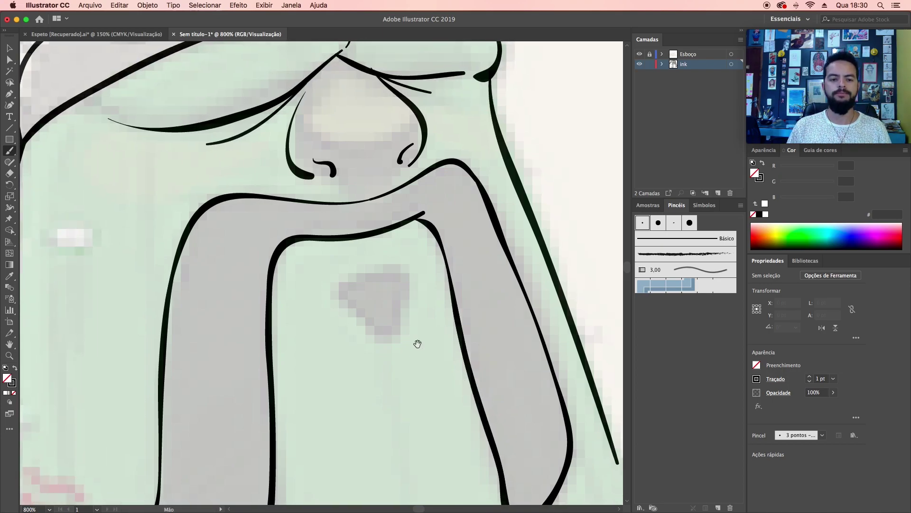
mouse_move(368, 274)
mouse_down()
mouse_move(338, 292)
mouse_move(387, 343)
mouse_move(411, 274)
mouse_move(369, 275)
mouse_move(496, 295)
mouse_up()
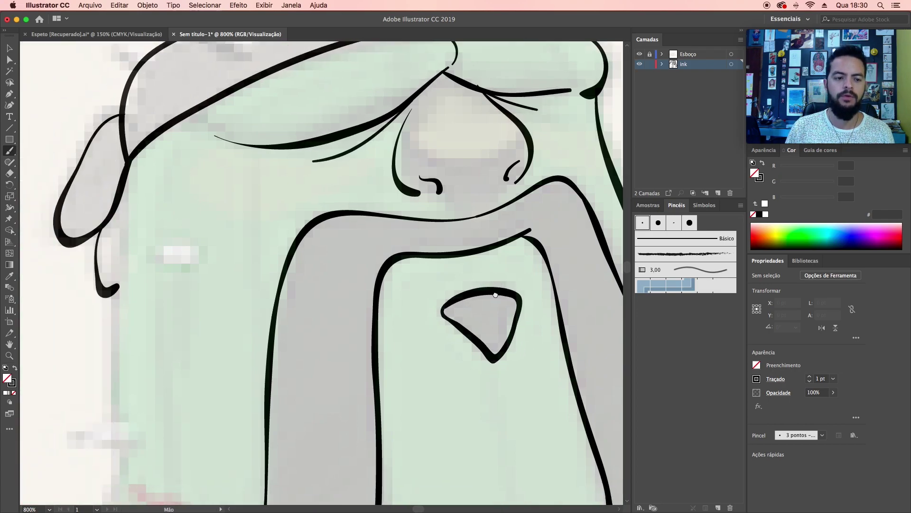
drag(205, 260, 302, 167)
Step: At 1200% zoom, draw two thin parallel accent lines inside the headband
drag(311, 222, 280, 236)
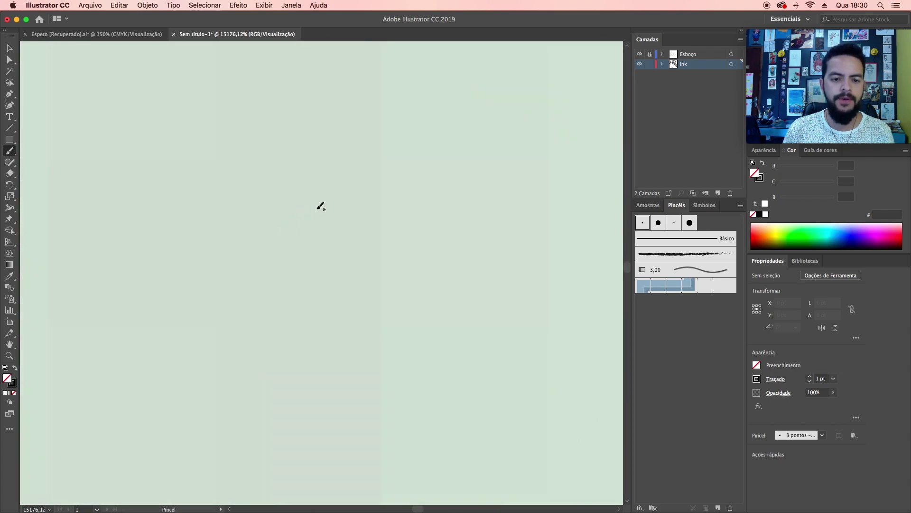
alt+click(324, 221)
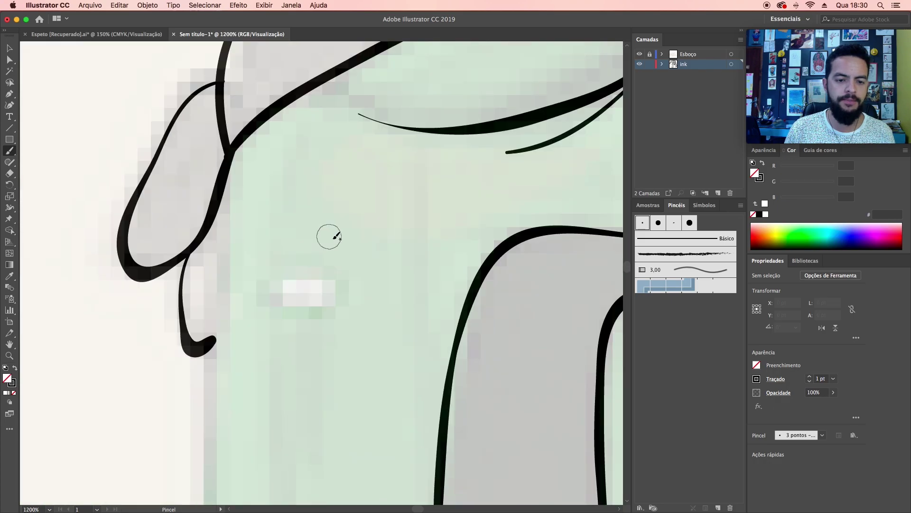
drag(402, 305, 333, 266)
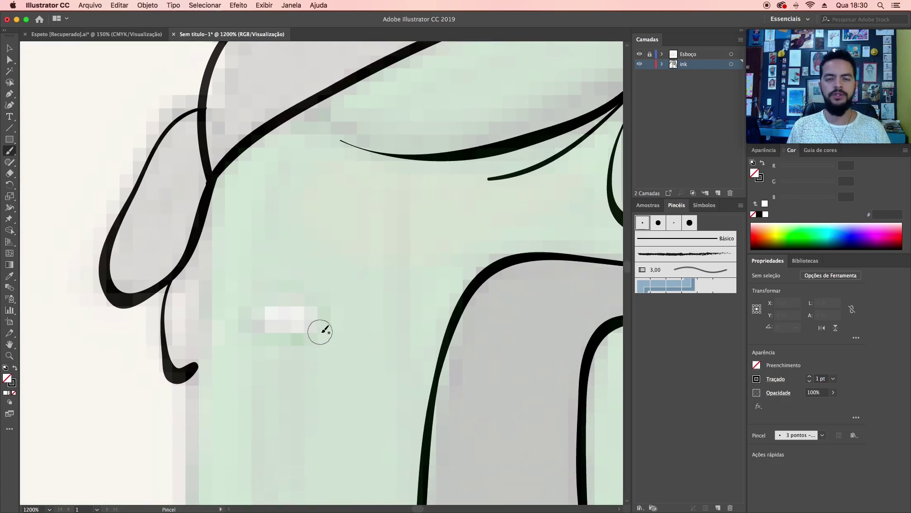
drag(268, 210, 183, 322)
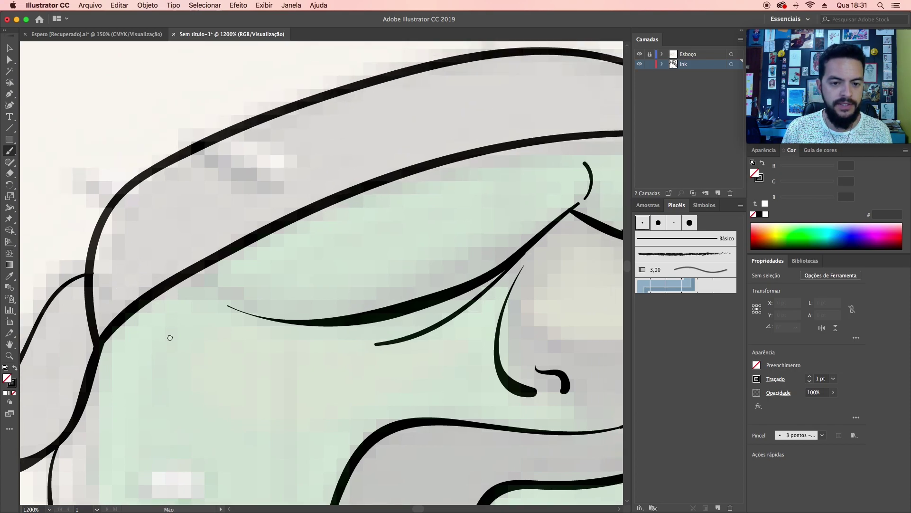
scroll(169, 335, up, 5)
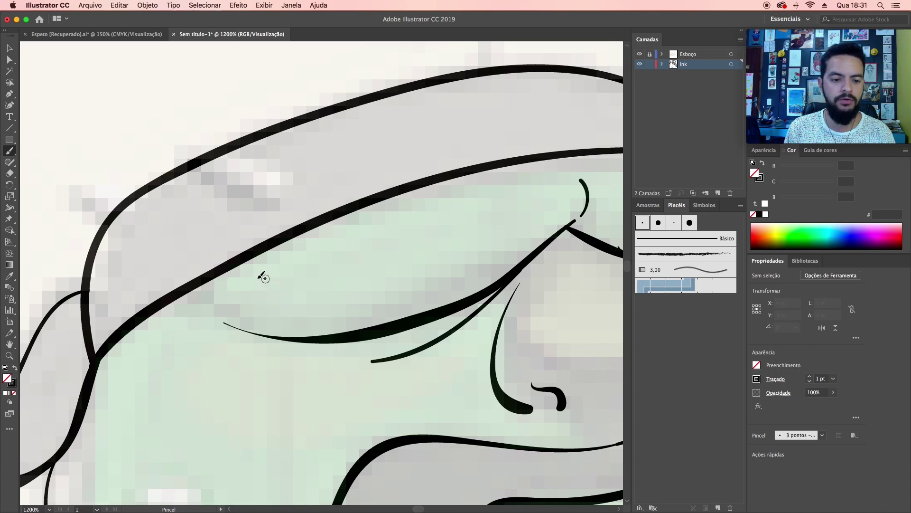
drag(109, 314, 314, 204)
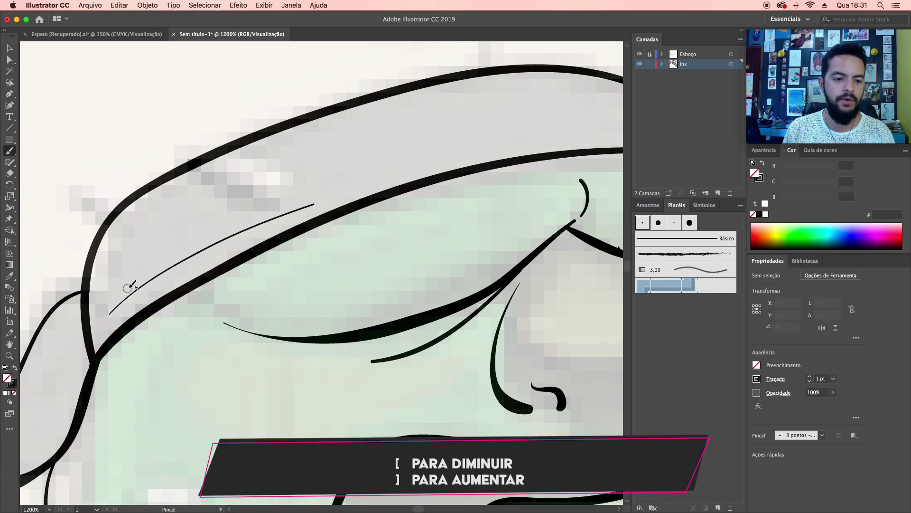
drag(142, 274, 253, 213)
Step: Try larger-brush accent strokes in the band and undo them
key(bracketright)
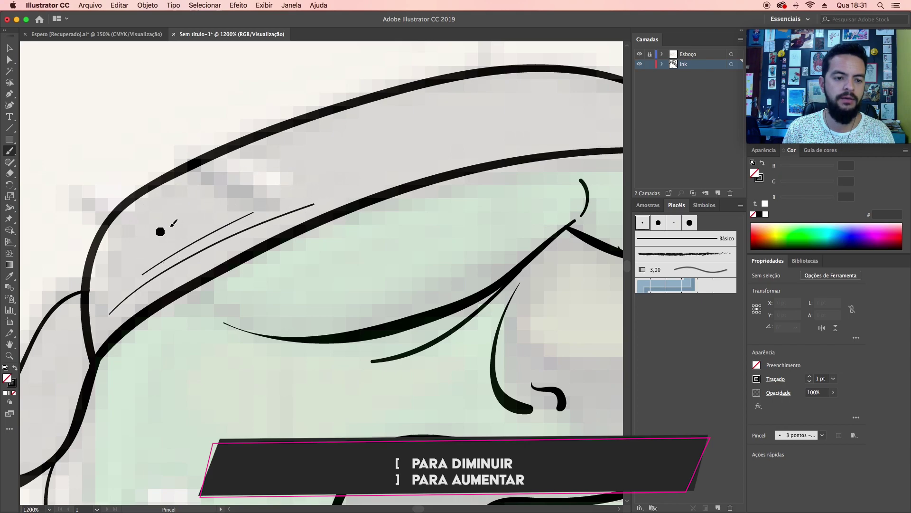
drag(159, 231, 459, 138)
key(super+z)
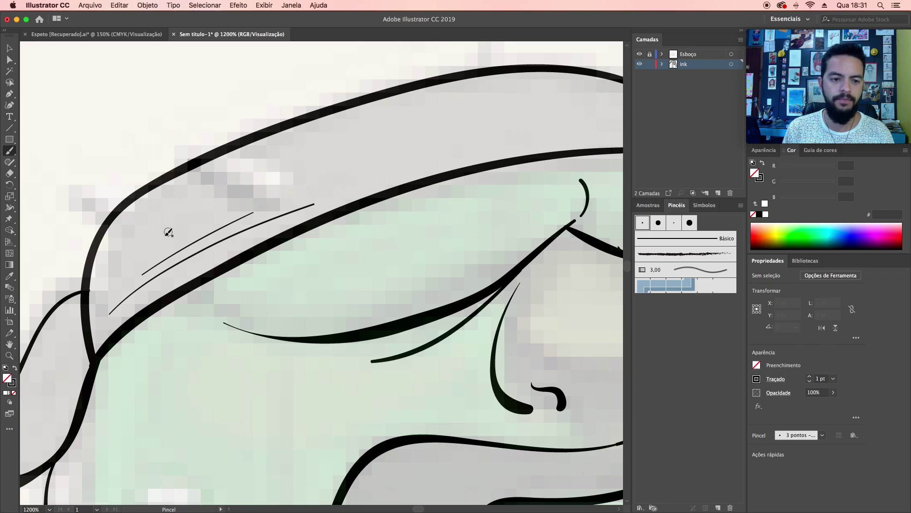
drag(151, 249, 313, 159)
key(super+z)
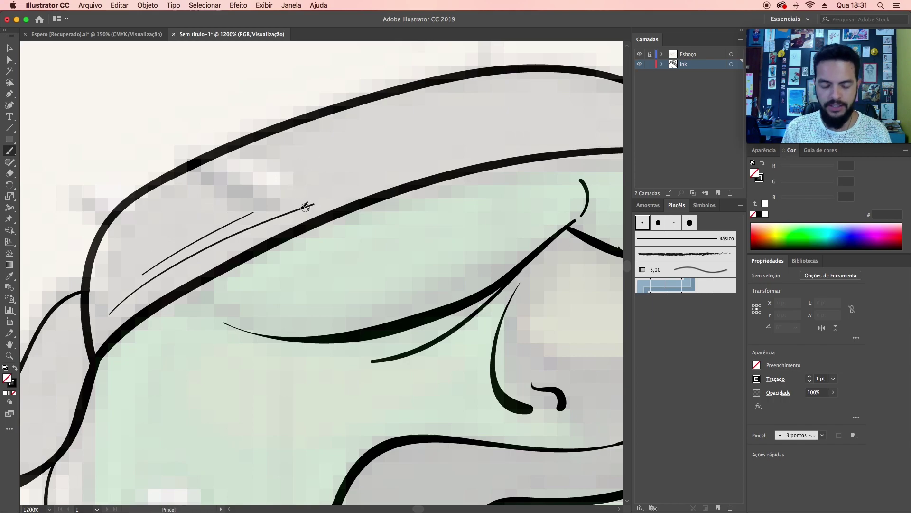
Step: Replace a rejected thick stroke with two more thin parallel lines in the band
drag(229, 224, 248, 169)
drag(163, 219, 300, 136)
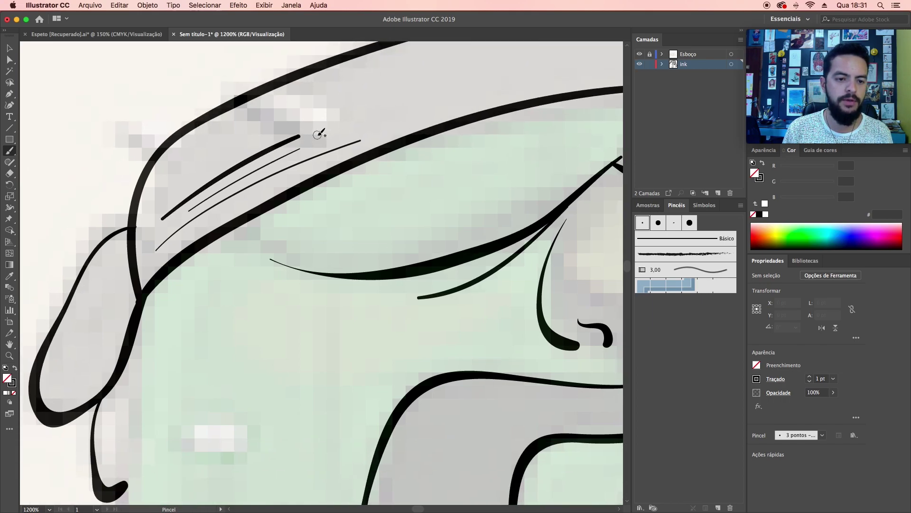
key(super+z)
drag(144, 252, 238, 167)
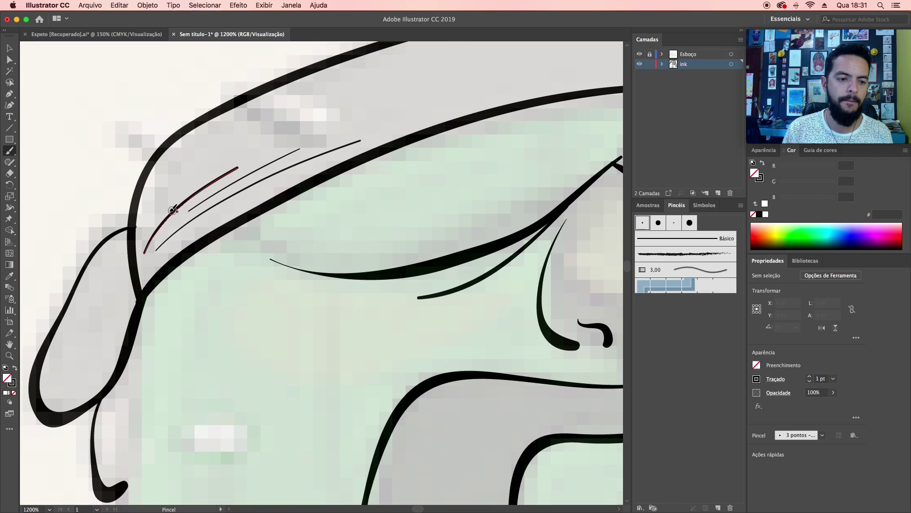
drag(163, 211, 245, 152)
scroll(198, 243, up, 2)
scroll(291, 240, right, 10)
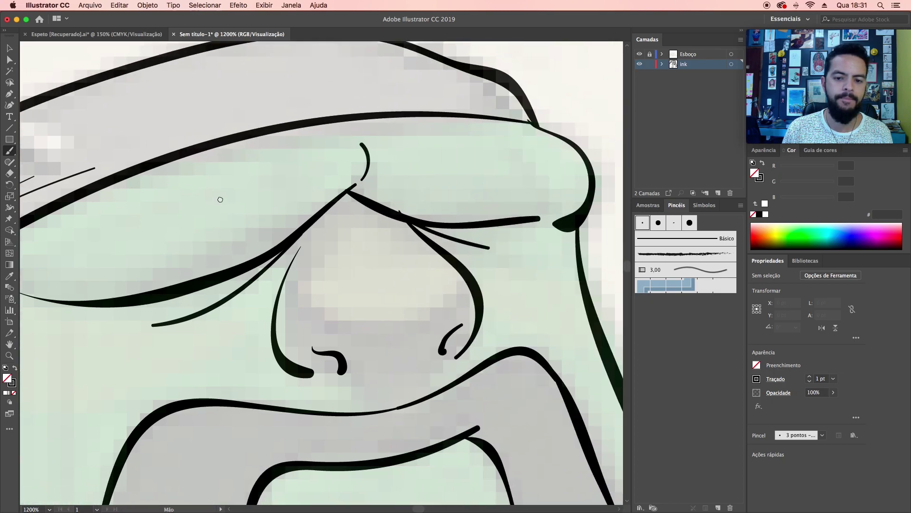
Step: Move an anchor on the nose stroke down to reshape it
key(a)
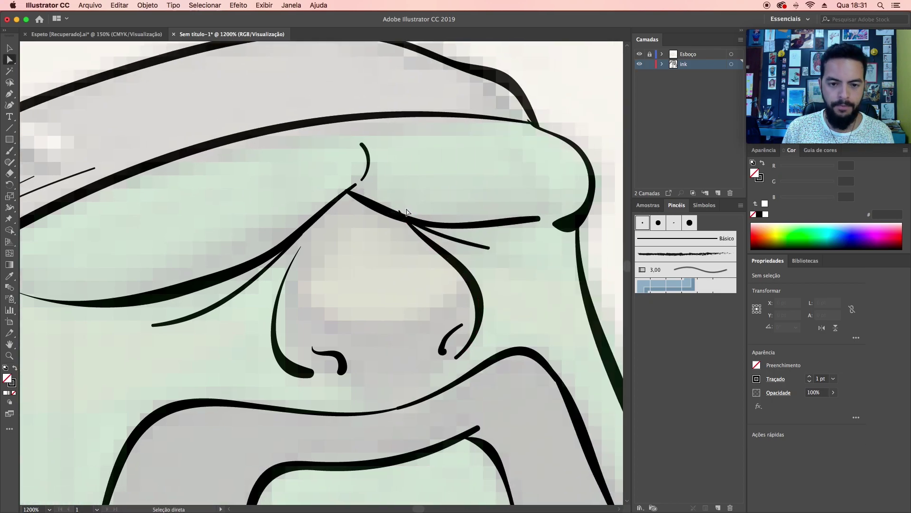
click(399, 211)
drag(400, 212, 400, 216)
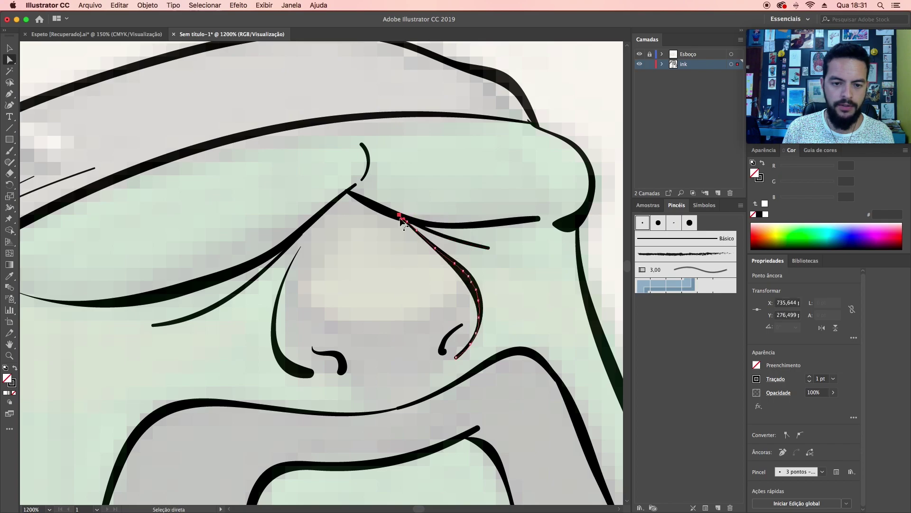
scroll(373, 296, left, 3)
scroll(431, 315, left, 2)
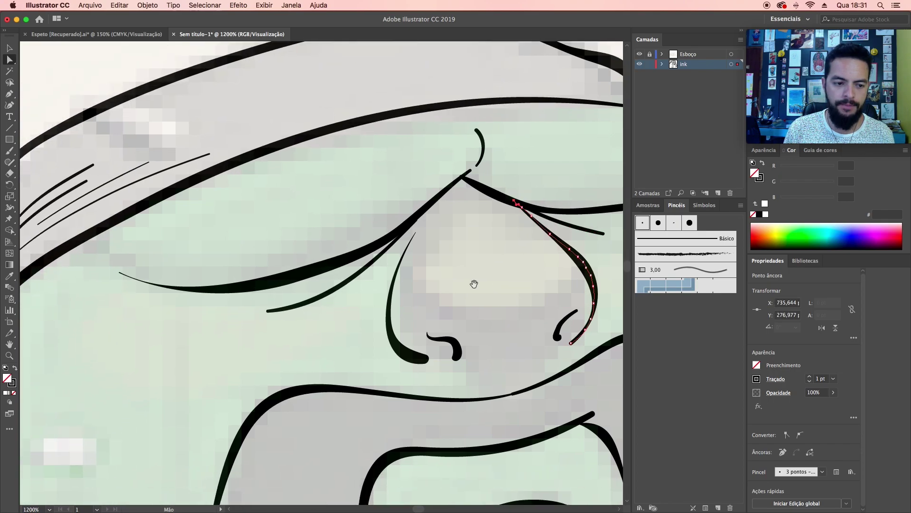
scroll(472, 283, left, 3)
scroll(421, 295, left, 3)
Step: Nudge the left curl's top anchor about 0.44 pt to the left
key(b)
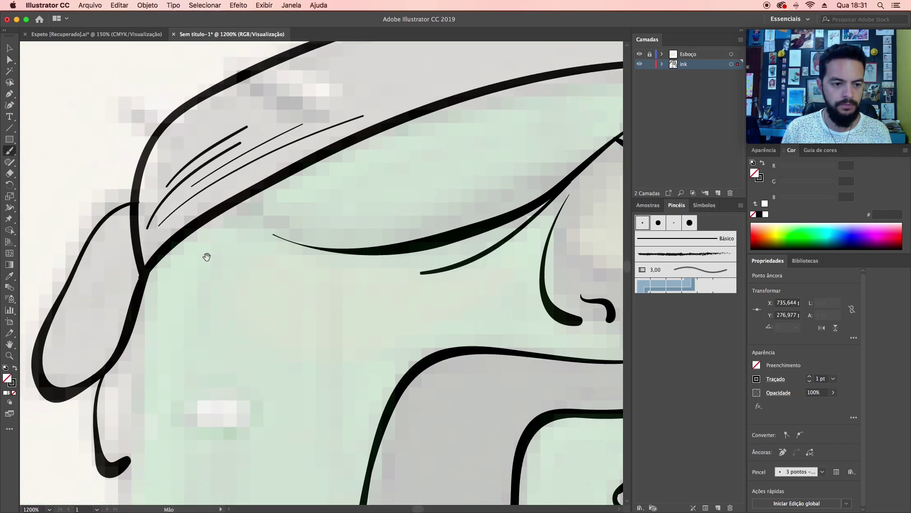
scroll(223, 209, down, 3)
scroll(223, 209, left, 1)
key(a)
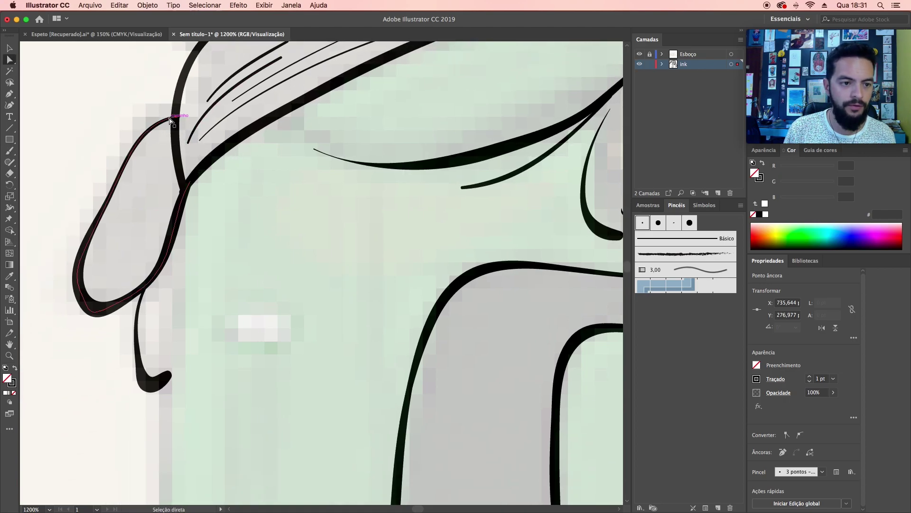
click(180, 118)
drag(180, 119, 178, 119)
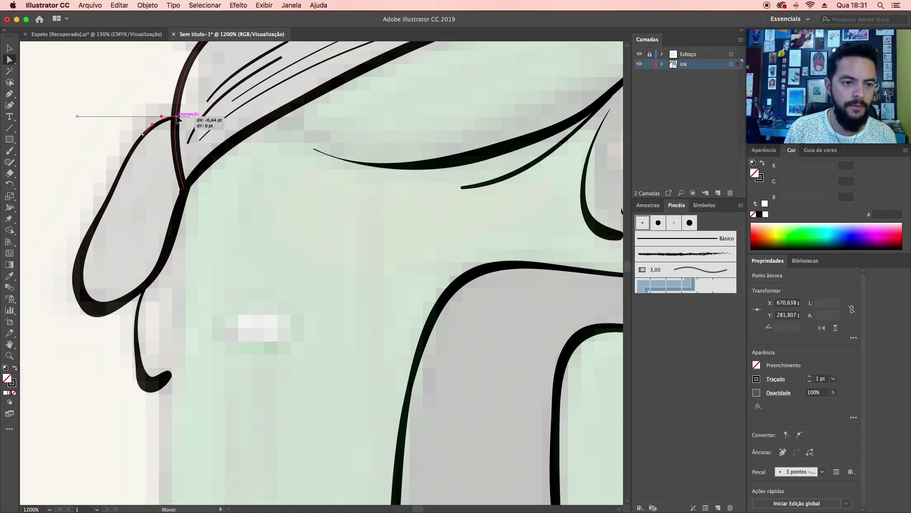
scroll(227, 249, down, 3)
scroll(227, 248, down, 2)
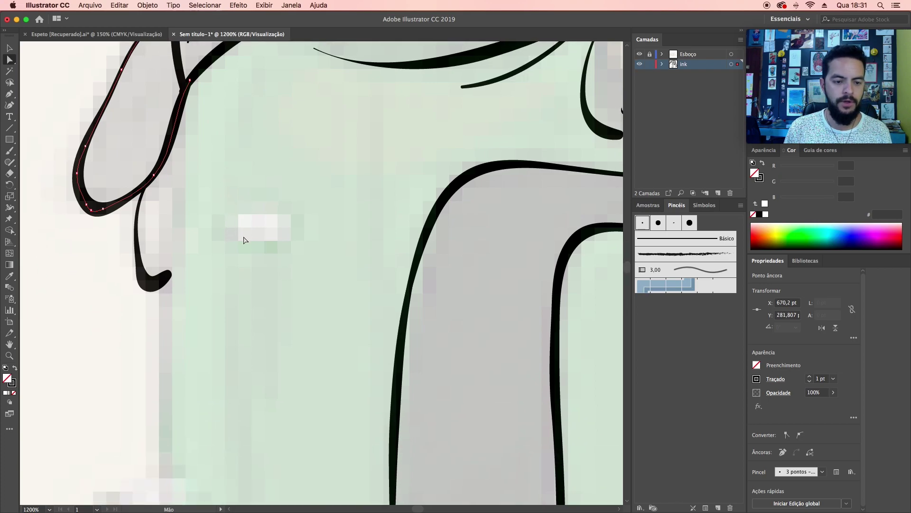